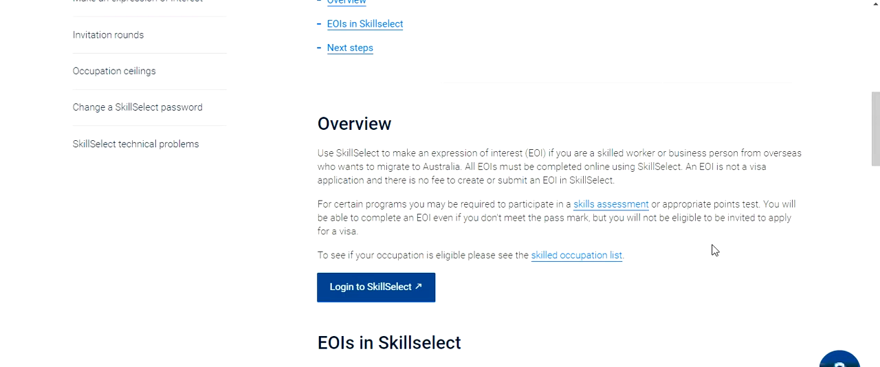
# Log in to SkillSelect, continue past the notifications and open the draft EOI for updating.
pyautogui.click(410, 299)
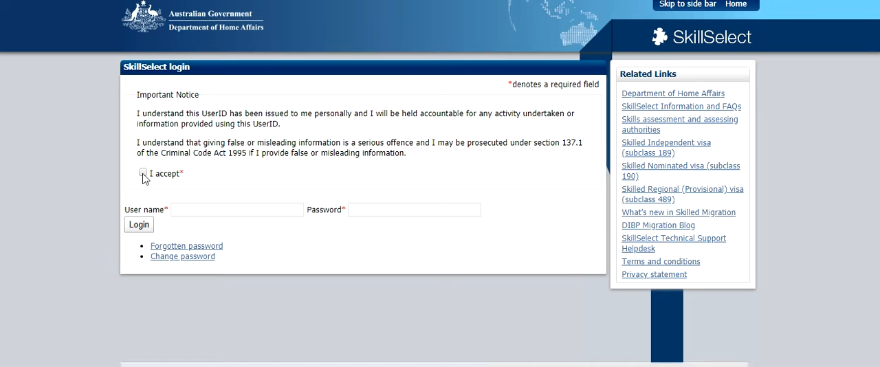
pyautogui.click(143, 174)
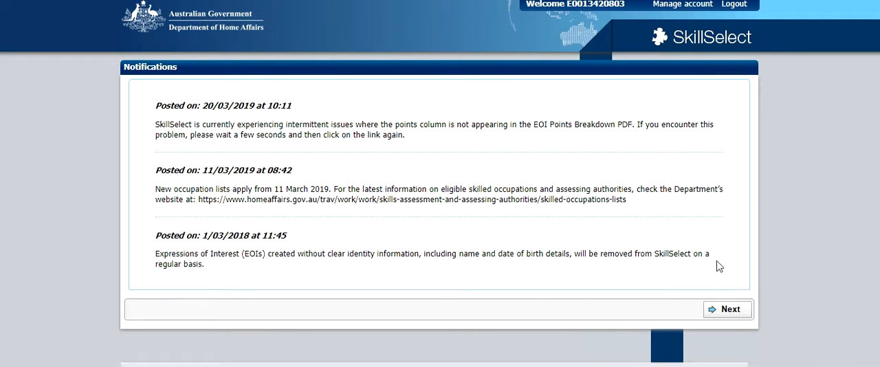
pyautogui.click(731, 310)
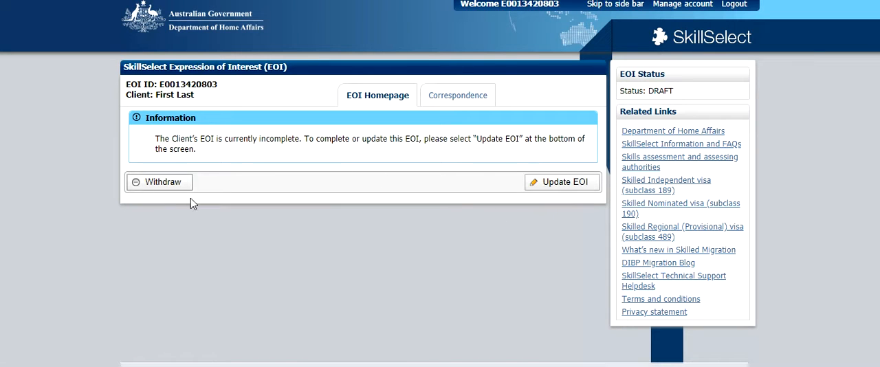
pyautogui.click(564, 186)
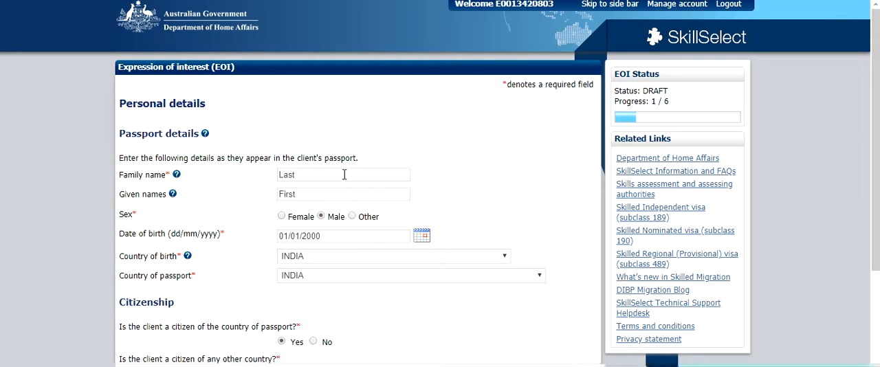
# Review the prefilled personal details, keep the information marked as correct and continue to the visa type selection.
pyautogui.scroll(-3, 332, 171)
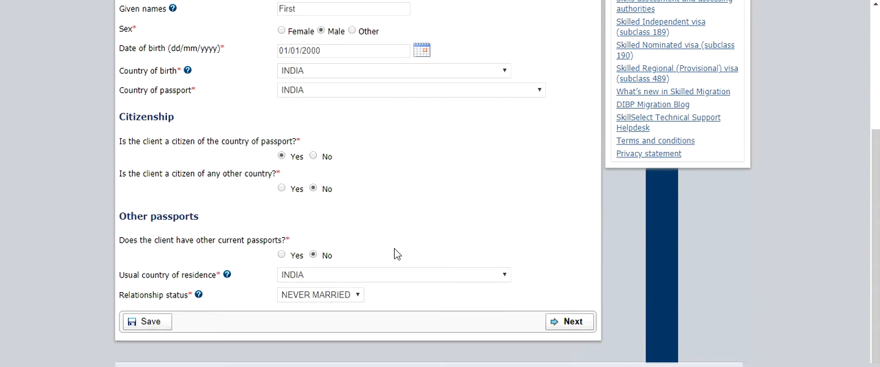
pyautogui.click(563, 327)
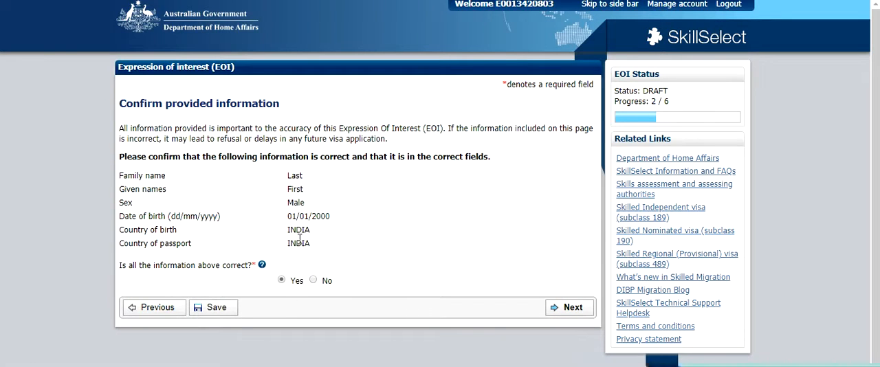
pyautogui.click(569, 307)
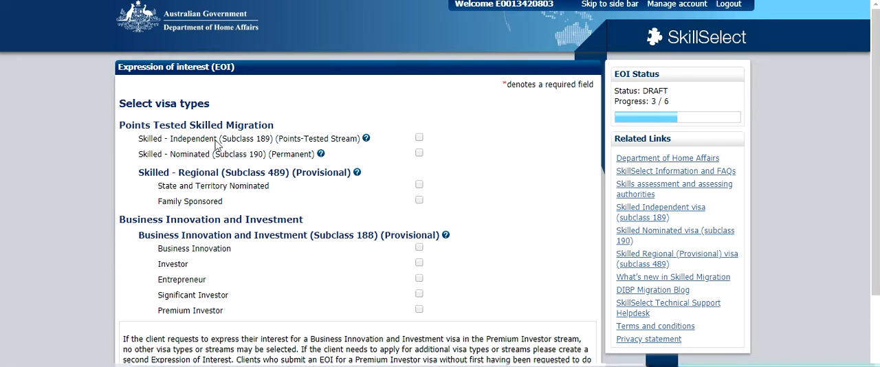
# Select only the Skilled - Independent (Subclass 189) (Points-Tested Stream) visa type and continue to the family members page.
pyautogui.click(419, 138)
pyautogui.click(419, 154)
pyautogui.click(419, 185)
pyautogui.click(419, 186)
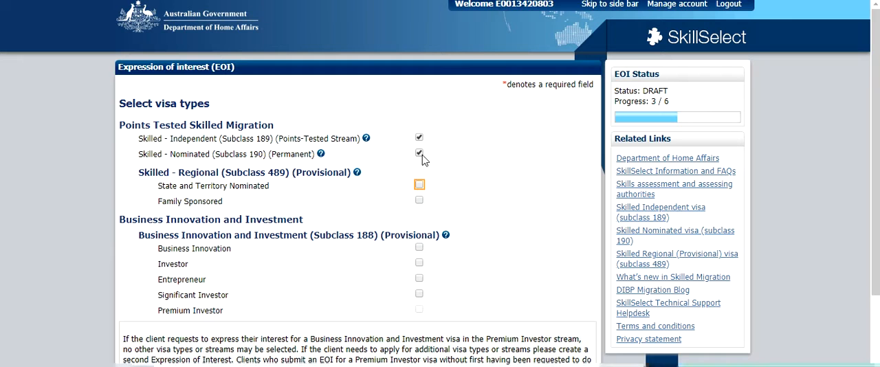
pyautogui.click(419, 153)
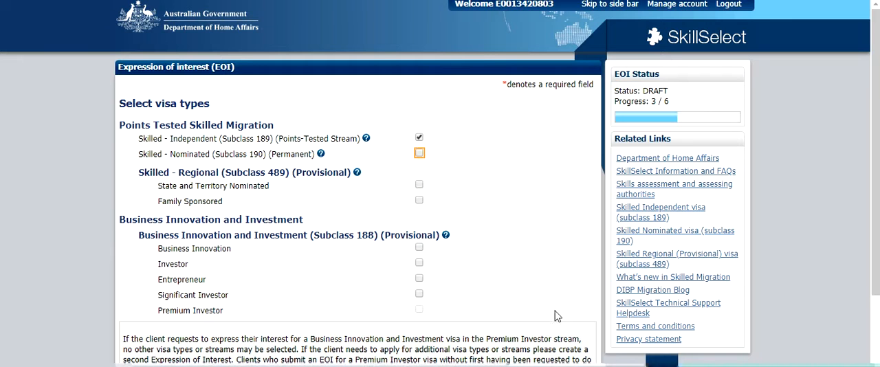
pyautogui.scroll(-2, 477, 241)
pyautogui.scroll(1, 477, 240)
pyautogui.scroll(-1, 477, 240)
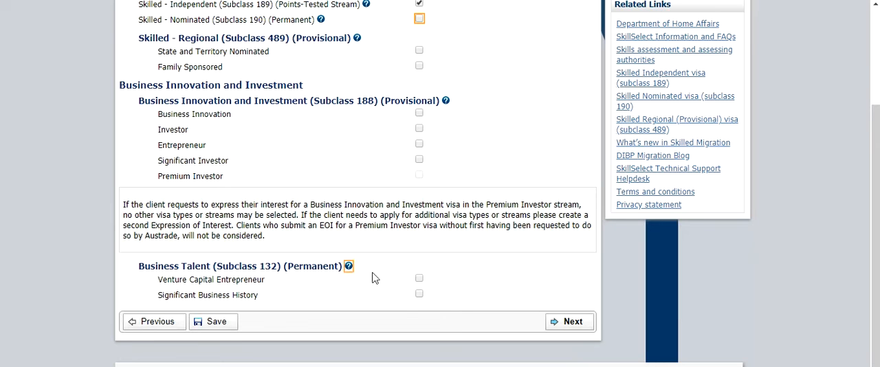
pyautogui.click(586, 327)
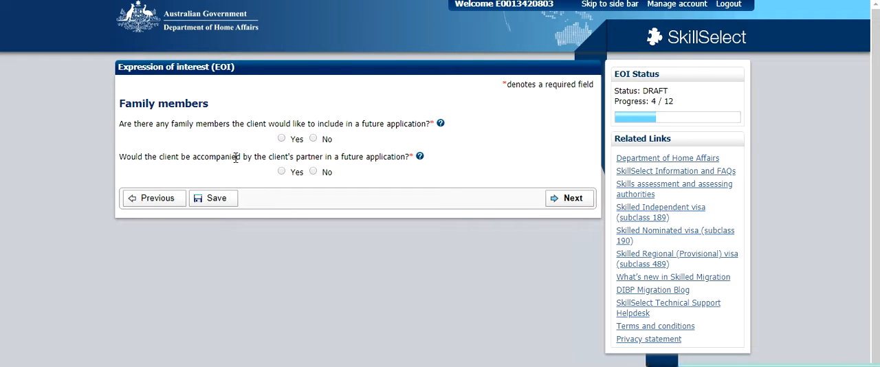
# Answer No to including family members and to being accompanied by a partner, and continue to the English language page.
pyautogui.click(313, 139)
pyautogui.click(313, 171)
pyautogui.click(569, 198)
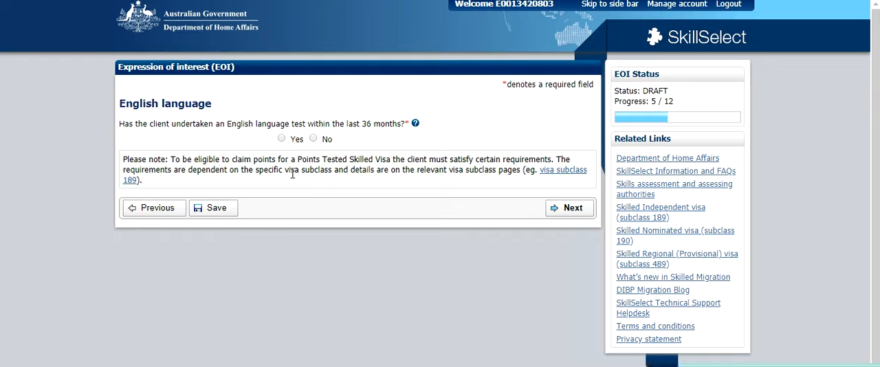
# Declare an English test within the last 36 months as IELTS dated 01/03/2018, and enter its test reference number.
pyautogui.click(281, 138)
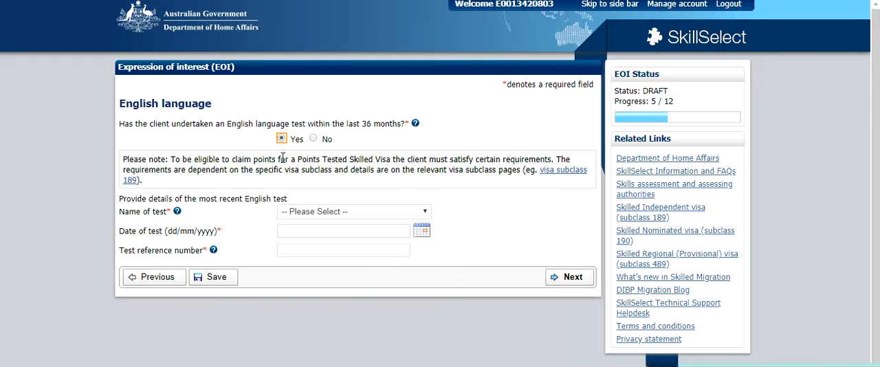
pyautogui.click(420, 211)
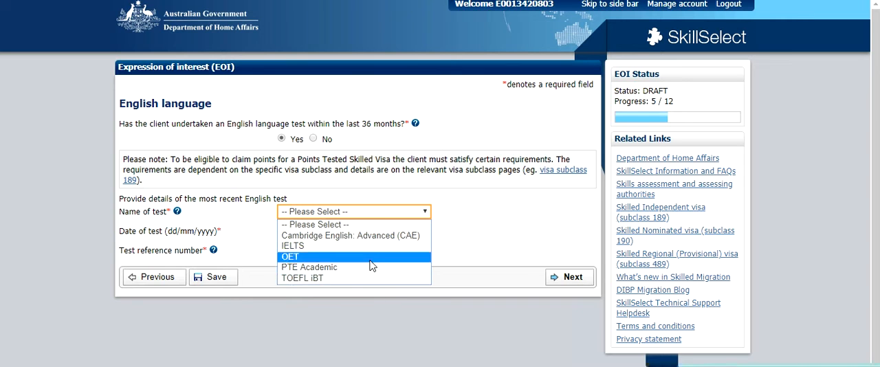
pyautogui.click(369, 247)
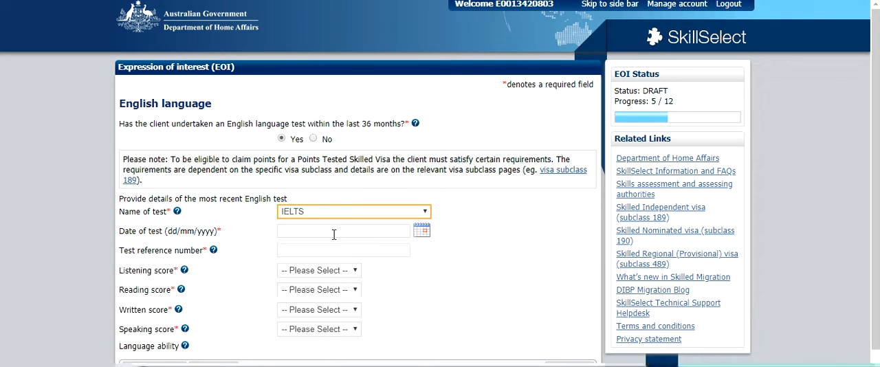
pyautogui.scroll(-1, 334, 234)
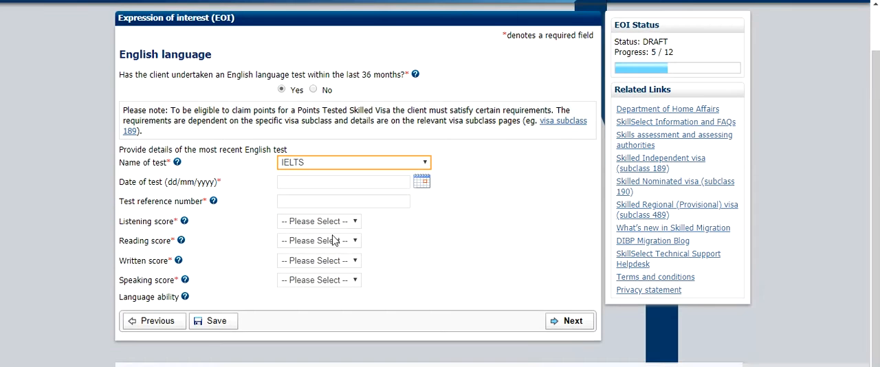
pyautogui.click(423, 182)
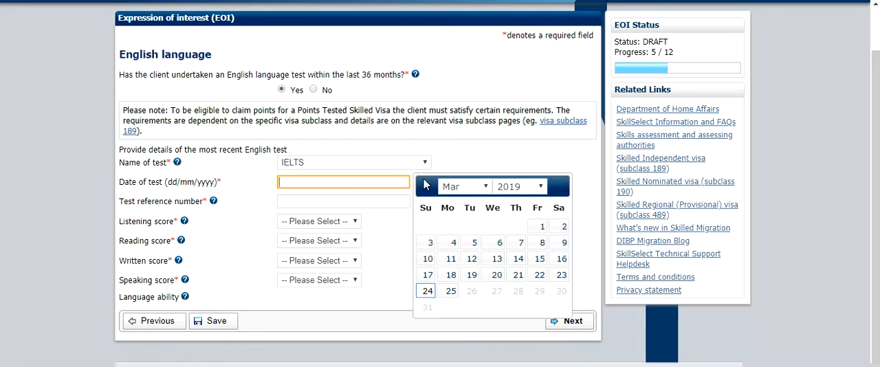
pyautogui.click(530, 189)
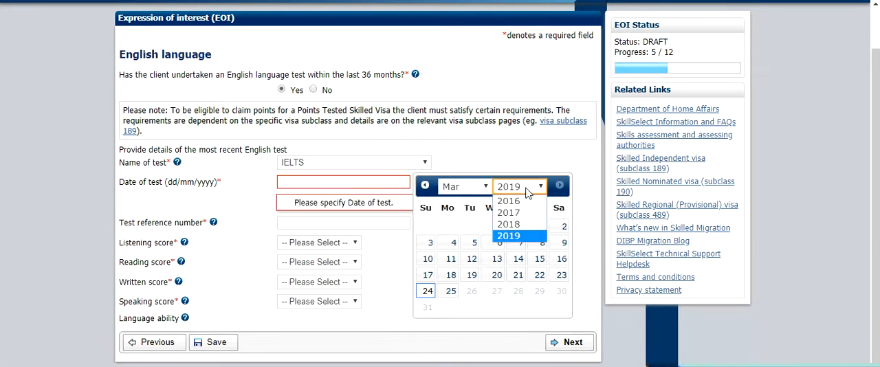
pyautogui.click(517, 225)
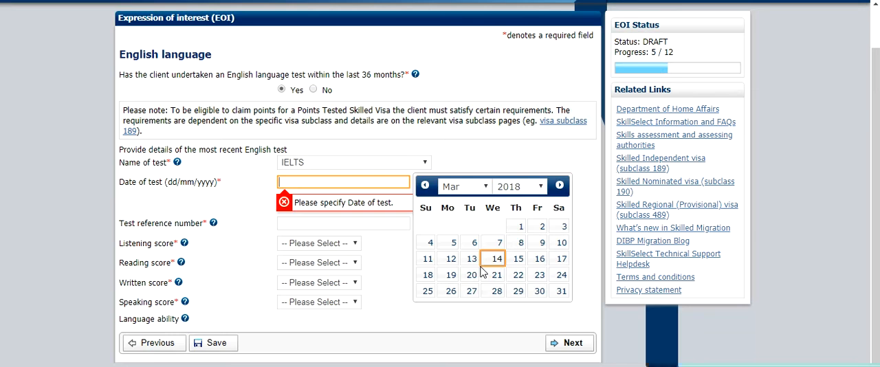
pyautogui.click(521, 226)
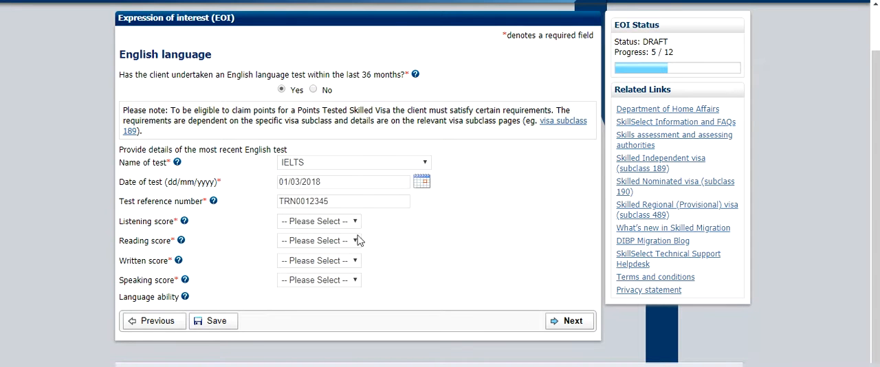
# Set the IELTS listening, reading, written and speaking scores to 6.0 and check the language ability rating.
pyautogui.click(353, 225)
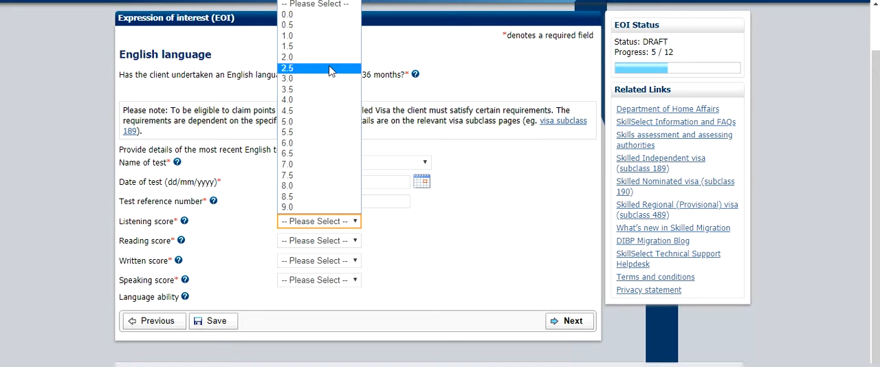
pyautogui.click(319, 143)
pyautogui.click(340, 241)
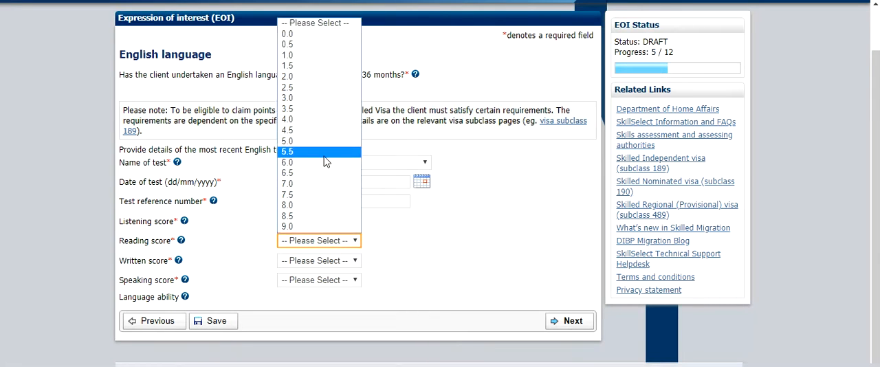
pyautogui.click(321, 165)
pyautogui.click(337, 261)
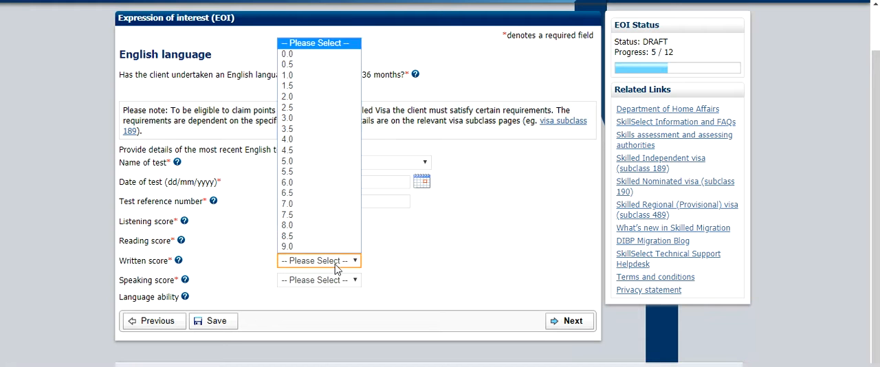
pyautogui.click(335, 187)
pyautogui.click(336, 279)
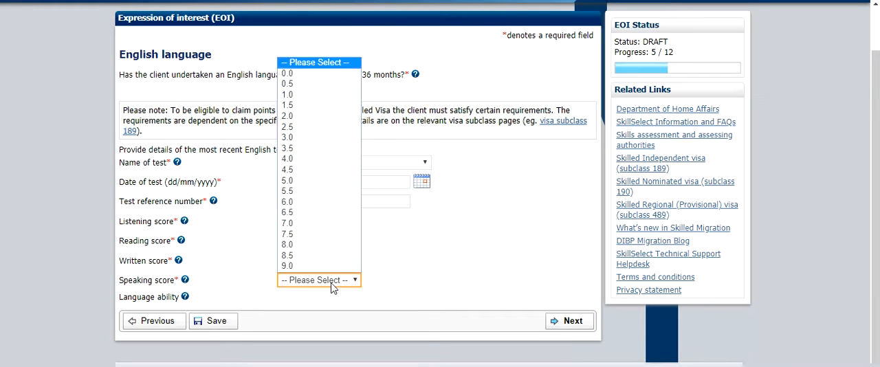
pyautogui.click(321, 201)
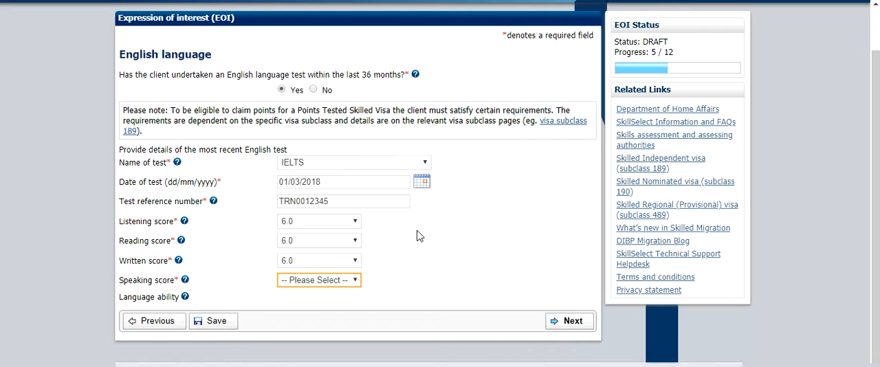
pyautogui.click(419, 236)
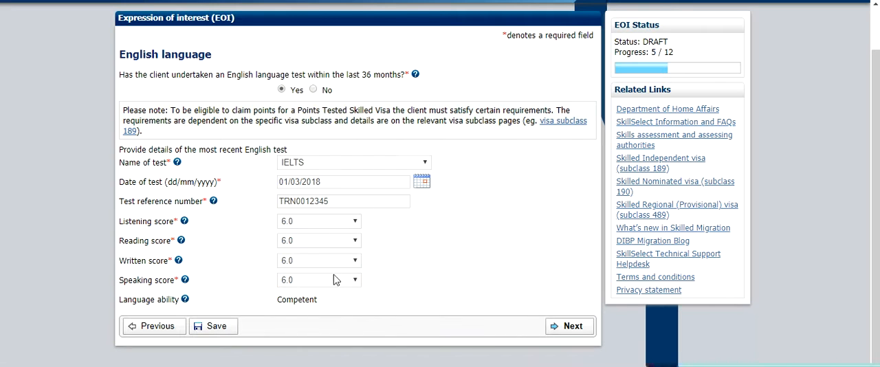
pyautogui.moveTo(276, 299); pyautogui.dragTo(304, 303)
# Raise the IELTS speaking, written, reading and listening scores to 7.0.
pyautogui.click(351, 281)
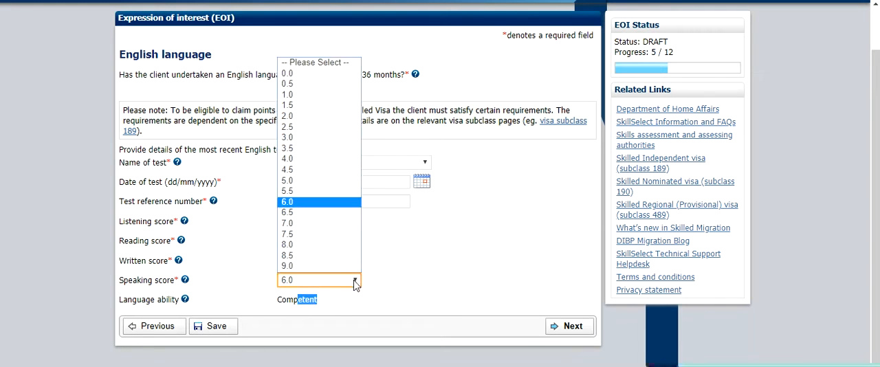
pyautogui.click(334, 223)
pyautogui.click(348, 264)
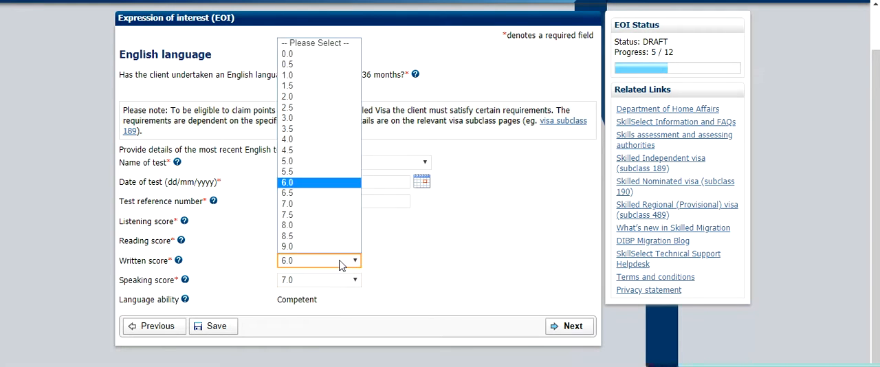
pyautogui.click(338, 205)
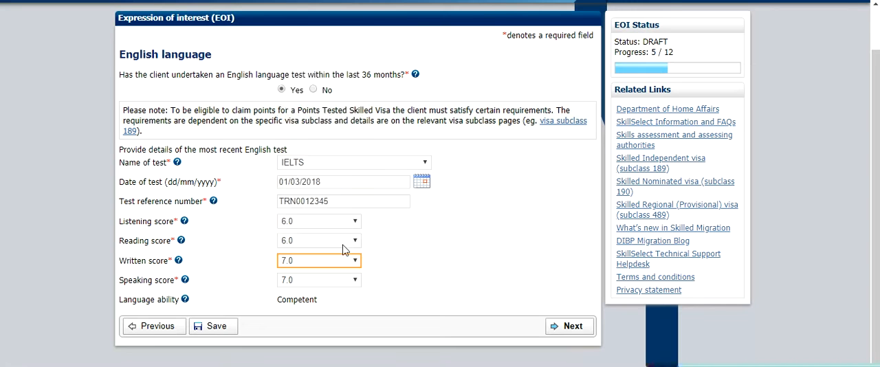
pyautogui.click(343, 243)
pyautogui.click(321, 194)
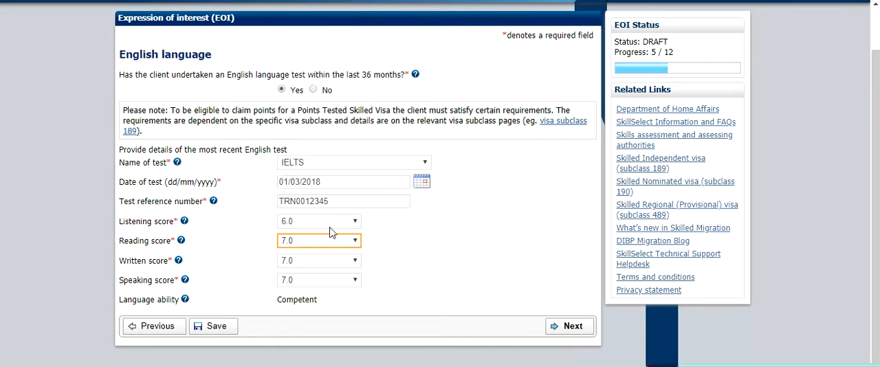
pyautogui.click(328, 228)
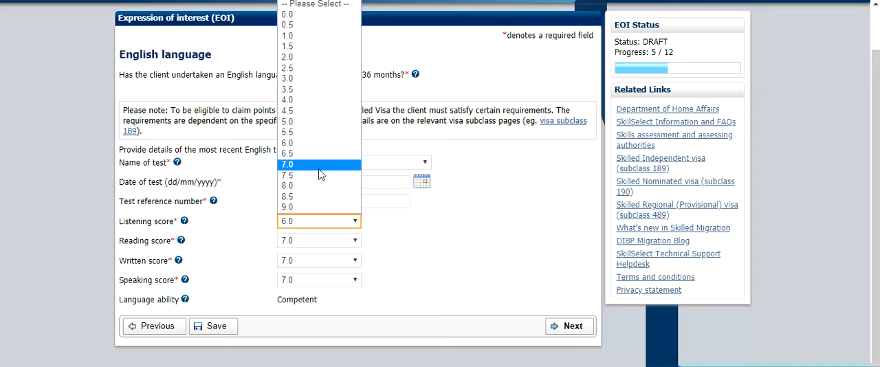
pyautogui.click(321, 171)
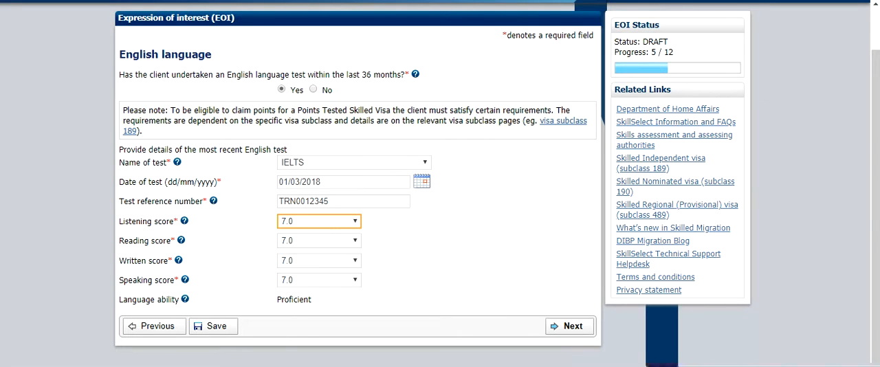
# Lower all four IELTS scores, setting listening and reading to 6.0, and continue to the Education page.
pyautogui.click(356, 222)
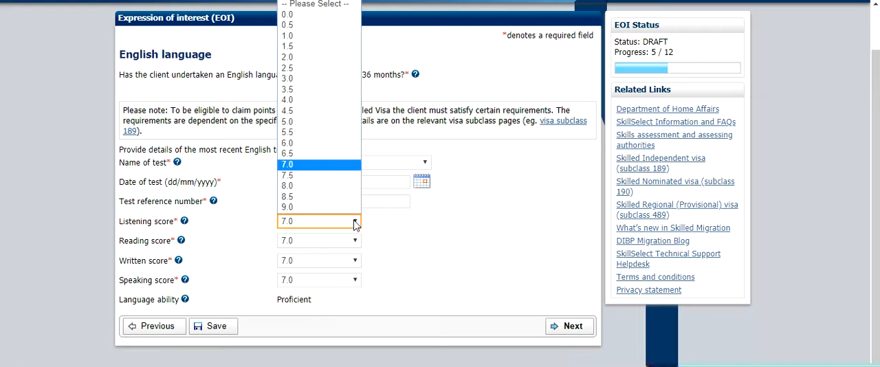
pyautogui.click(329, 142)
pyautogui.click(336, 244)
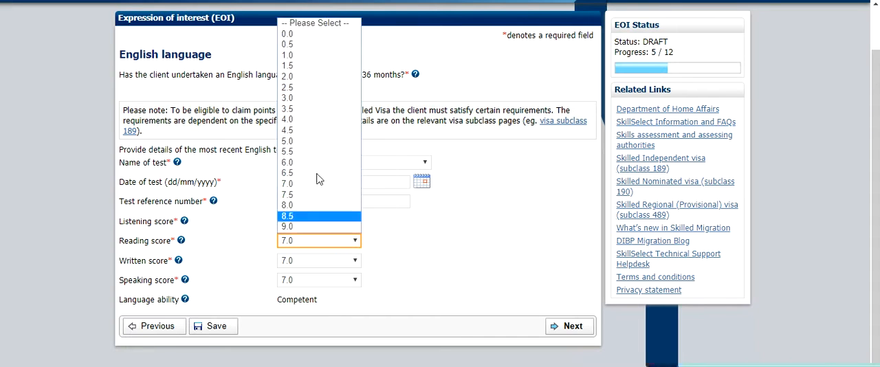
pyautogui.click(306, 163)
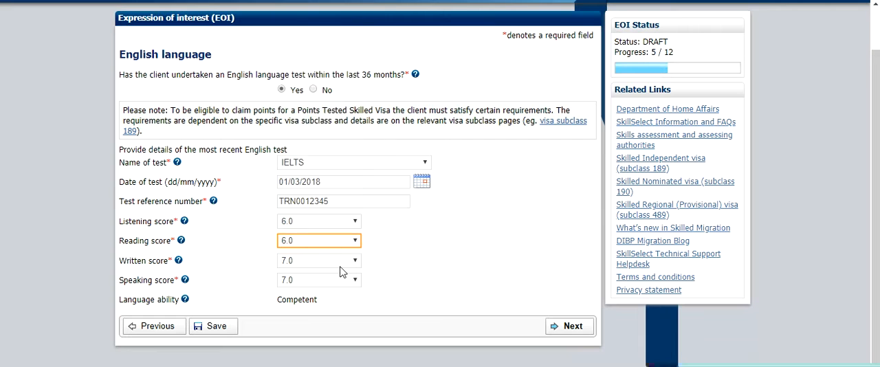
pyautogui.click(341, 264)
pyautogui.click(341, 184)
pyautogui.click(333, 282)
pyautogui.click(329, 209)
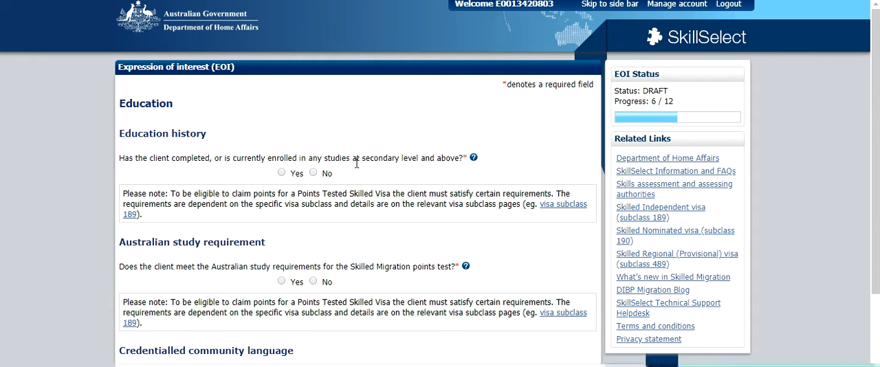
# Answer Yes to having studied at secondary level or above, and add an education record with the qualification Bachelor Degree (Other).
pyautogui.click(281, 172)
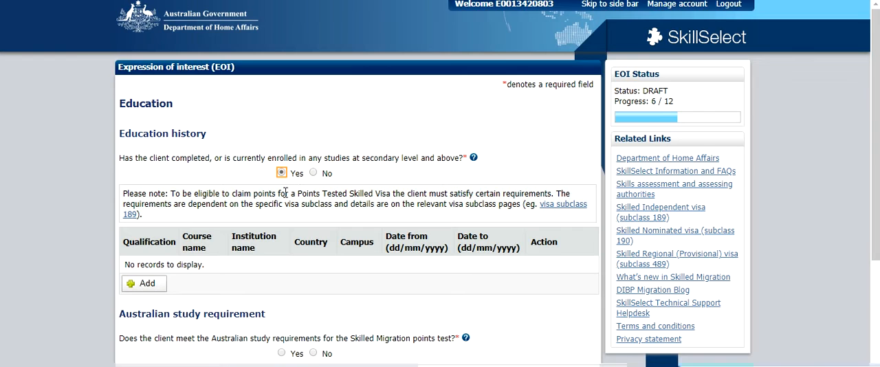
pyautogui.scroll(-2, 285, 194)
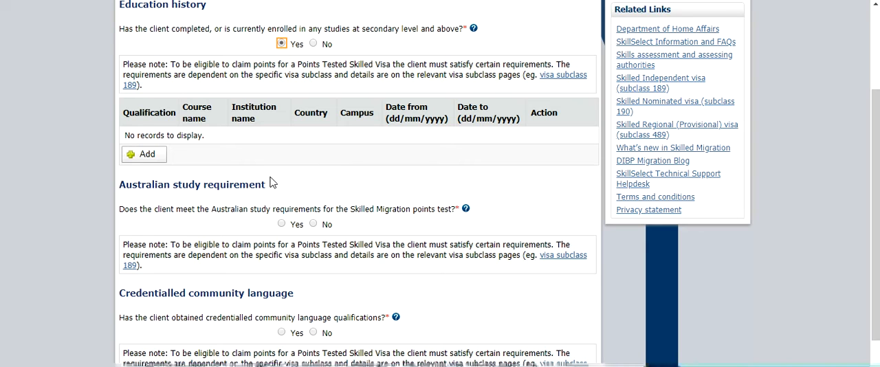
pyautogui.click(149, 160)
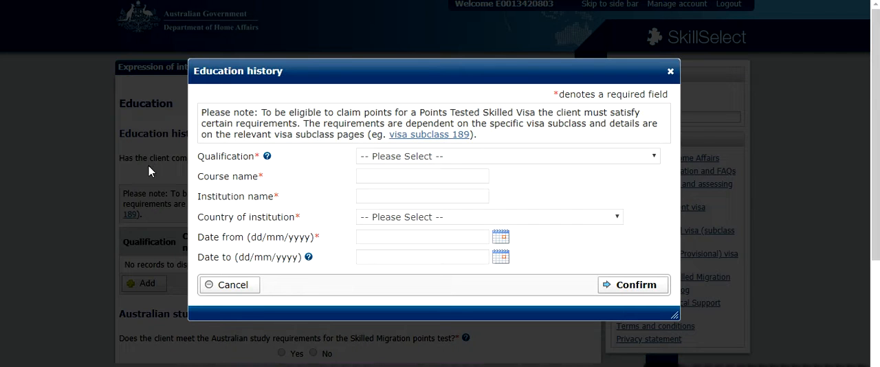
pyautogui.click(643, 155)
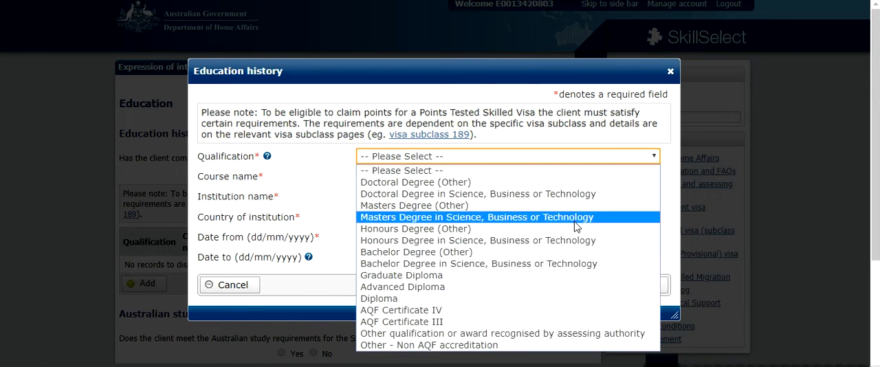
pyautogui.click(553, 253)
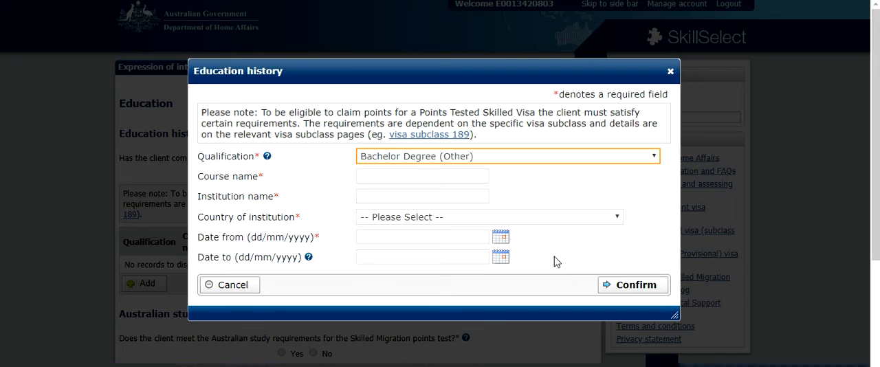
# Enter Bachelors of Technology as the course name in the education record.
pyautogui.press('Tab')
pyautogui.write('B')
pyautogui.click(376, 178)
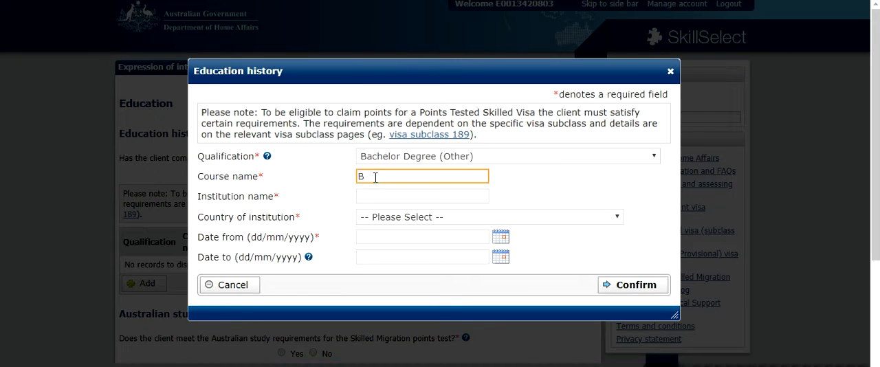
pyautogui.write('chelors ofTechnologu')
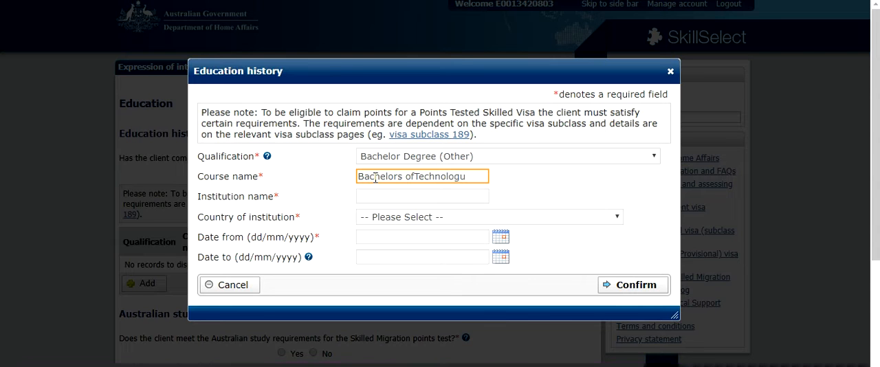
pyautogui.press('BackSpace')
# Enter Good College as the institution name and choose INDIA as the country of institution.
pyautogui.click(424, 198)
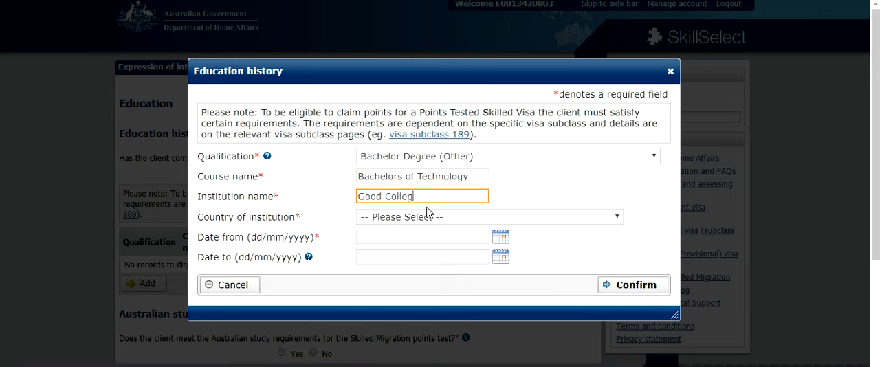
pyautogui.click(430, 217)
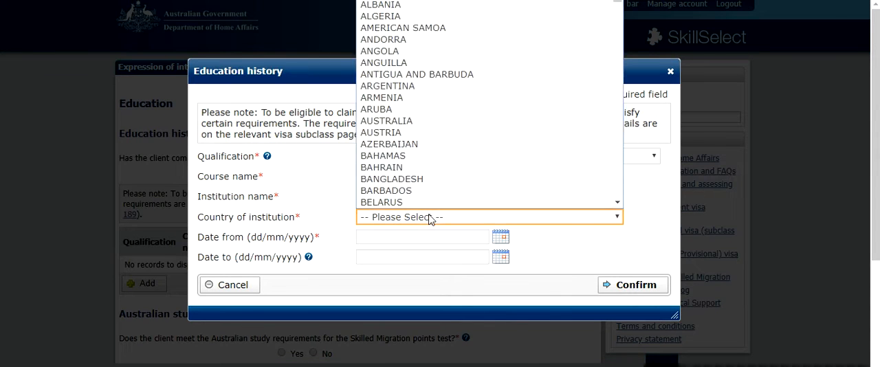
pyautogui.press('i')
pyautogui.press('i')
pyautogui.press('i')
pyautogui.press('i')
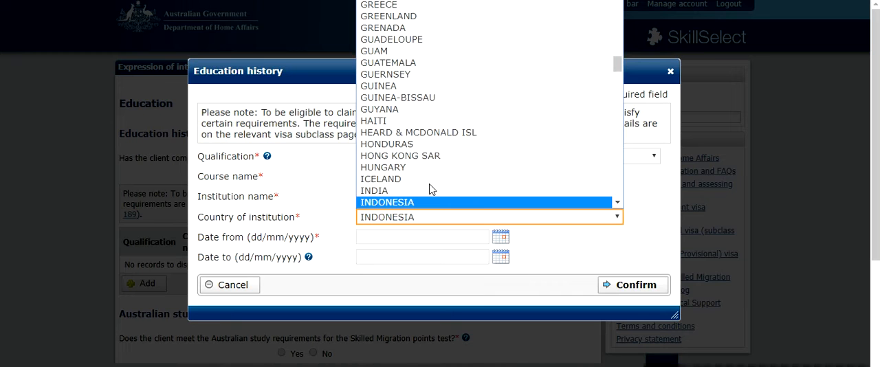
pyautogui.click(426, 180)
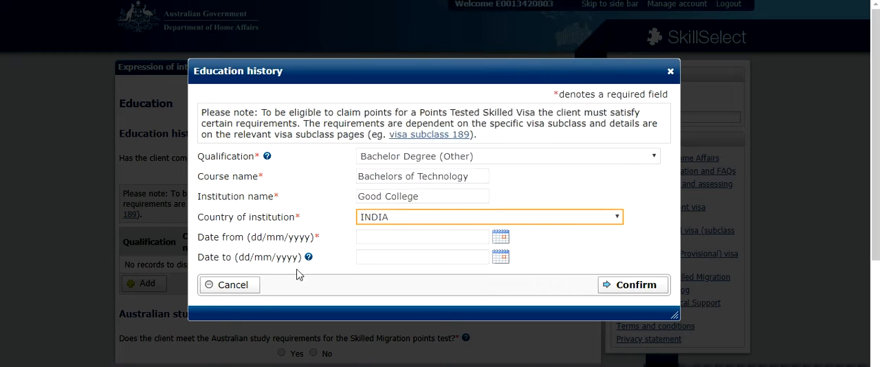
# Set the start date of the course to 01/03/2010.
pyautogui.click(500, 238)
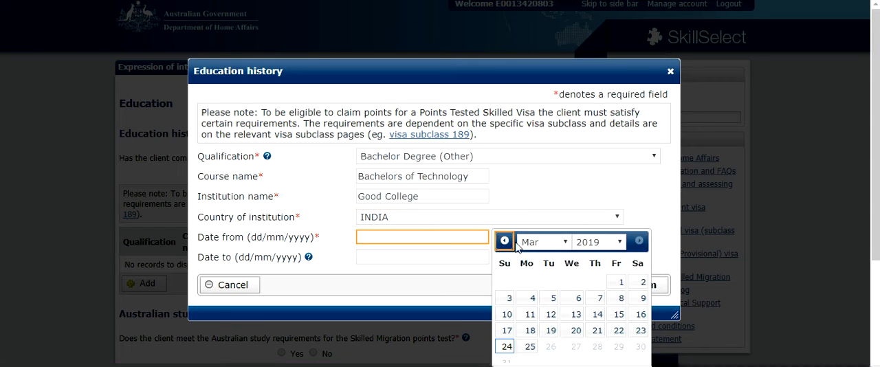
pyautogui.click(604, 248)
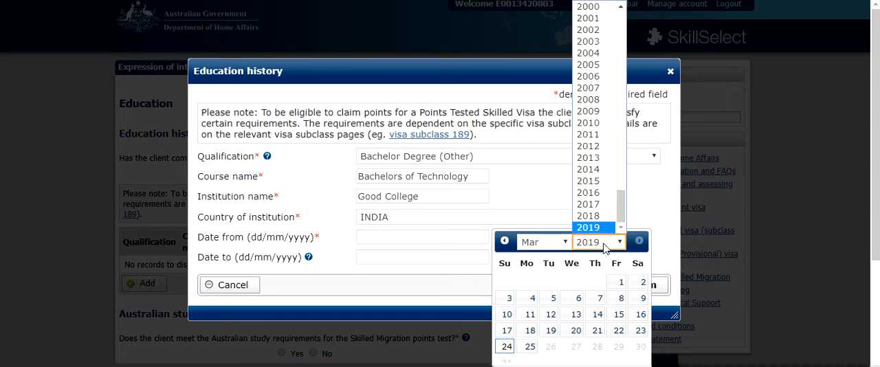
pyautogui.click(606, 142)
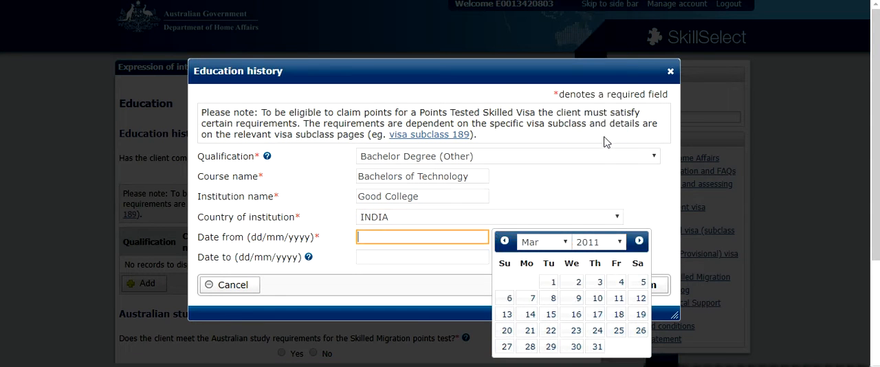
pyautogui.click(608, 243)
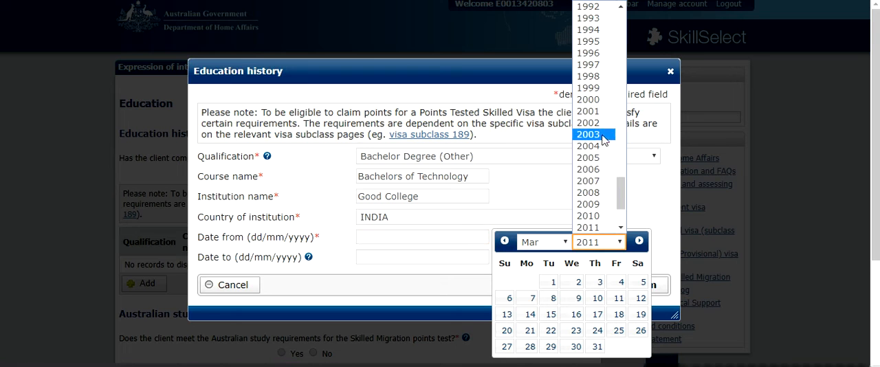
pyautogui.click(600, 216)
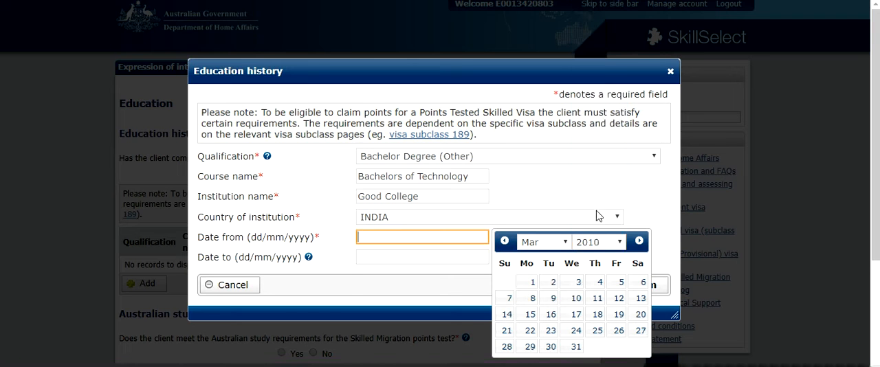
pyautogui.click(532, 282)
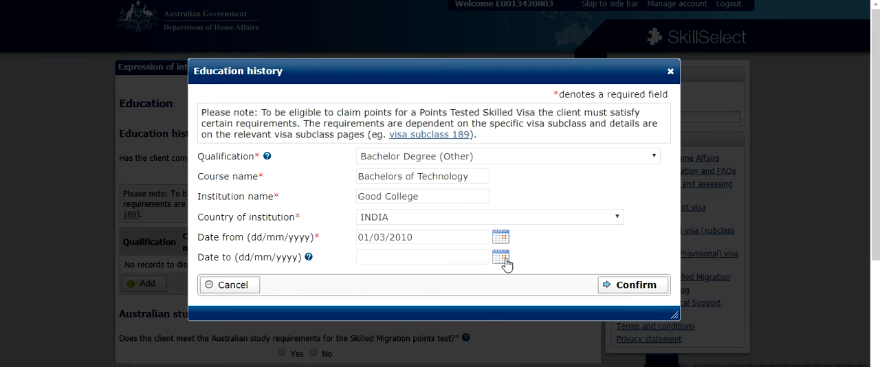
# Set the end date of the course to 31/03/2014 and confirm the education record.
pyautogui.click(502, 260)
pyautogui.click(610, 101)
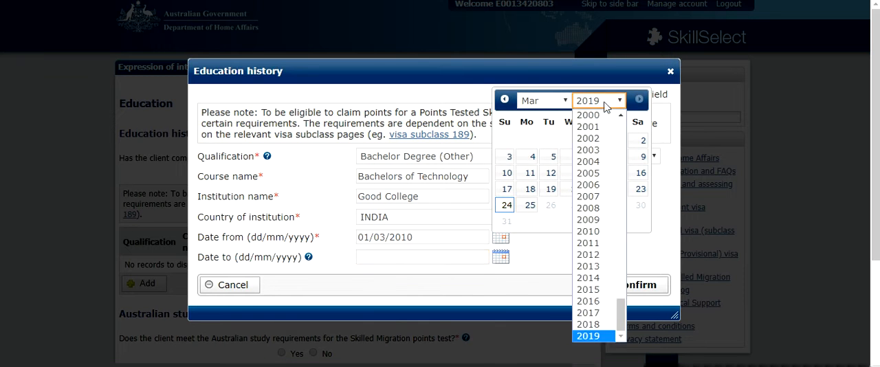
pyautogui.click(589, 278)
pyautogui.click(529, 221)
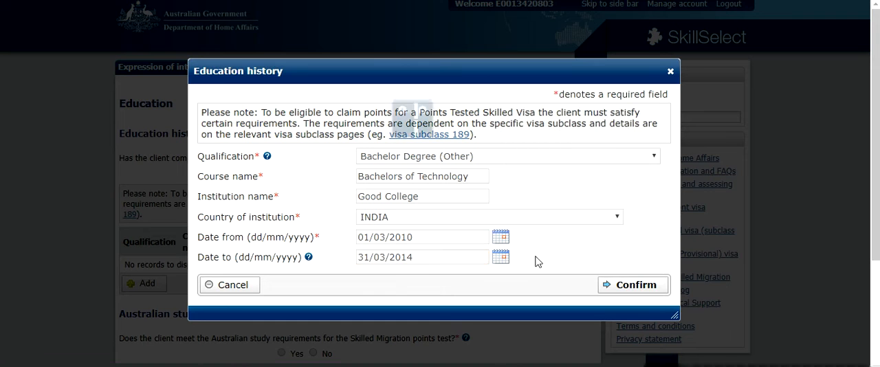
pyautogui.click(614, 288)
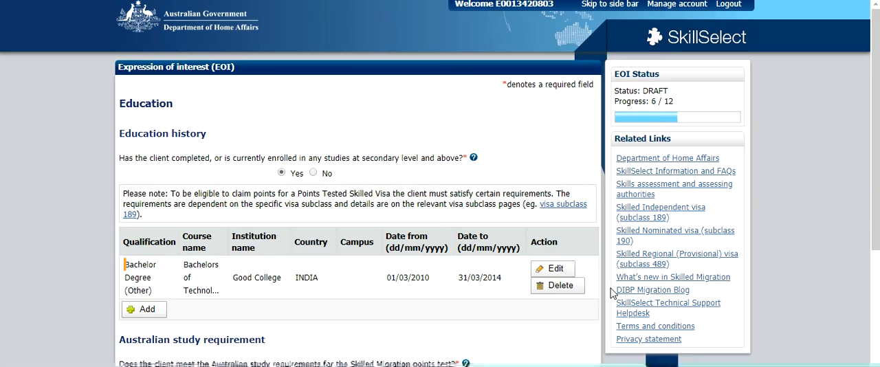
# Answer No to meeting the Australian study requirements and No to having credentialled community language qualifications.
pyautogui.scroll(-3, 481, 273)
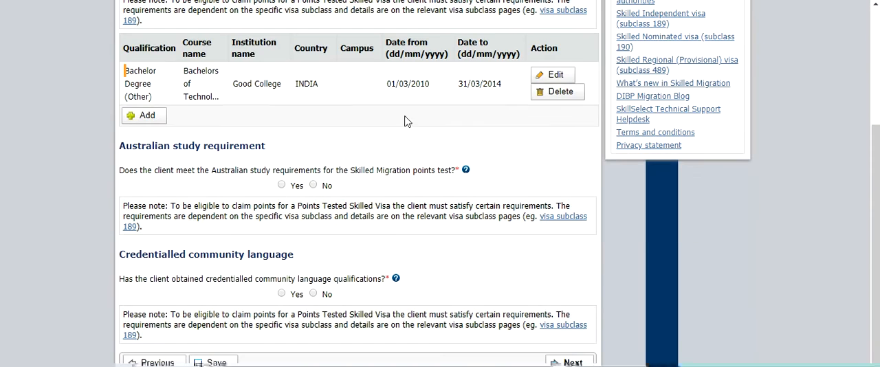
pyautogui.scroll(-1, 257, 172)
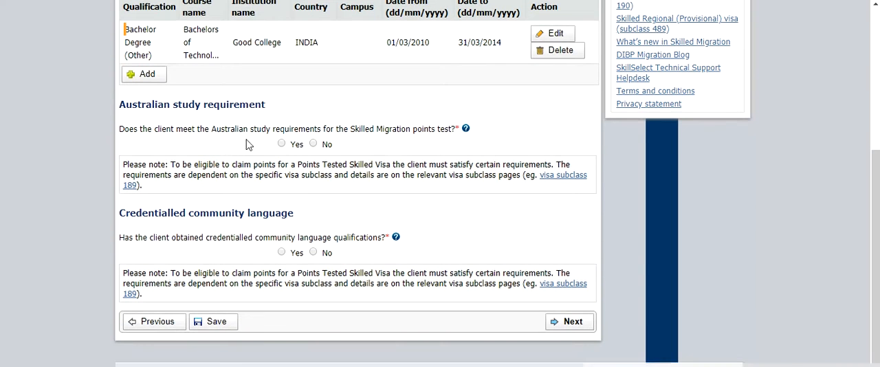
pyautogui.click(313, 143)
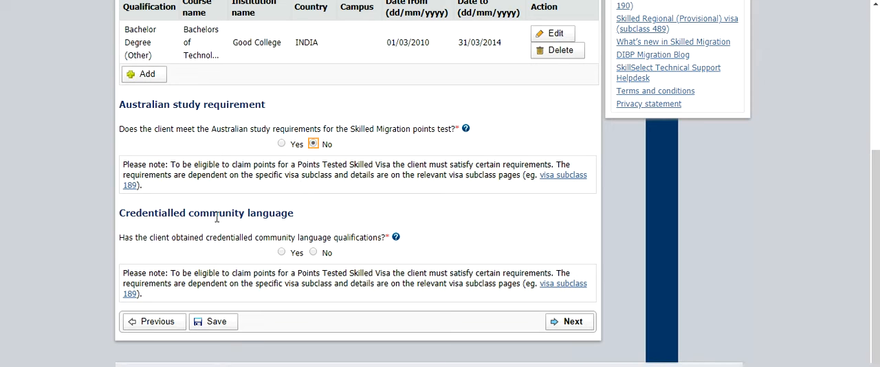
pyautogui.click(314, 253)
# Read the help notes on credentialled community language qualifications and on the Australian study requirement, closing each one.
pyautogui.click(396, 237)
pyautogui.moveTo(263, 160); pyautogui.dragTo(388, 161)
pyautogui.moveTo(292, 168); pyautogui.dragTo(357, 180)
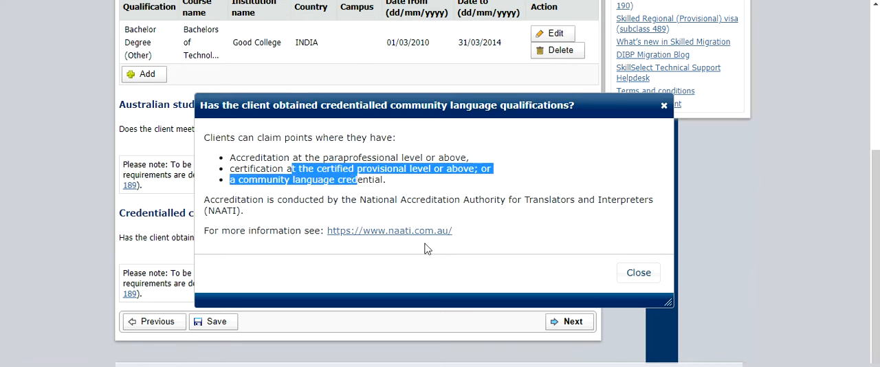
pyautogui.moveTo(264, 202); pyautogui.dragTo(500, 203)
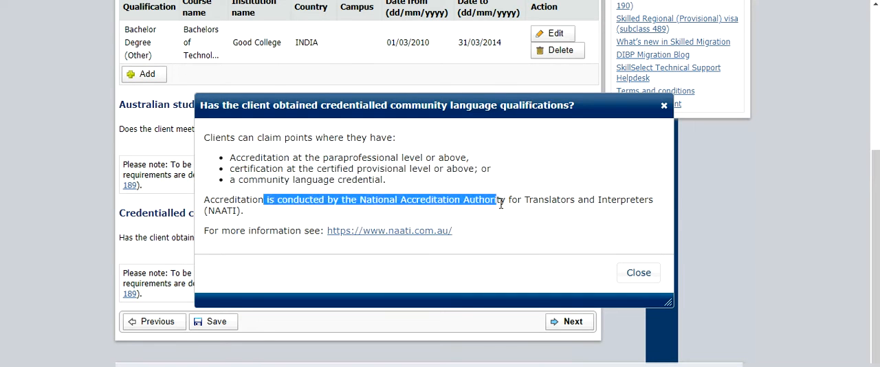
pyautogui.click(664, 106)
pyautogui.click(465, 130)
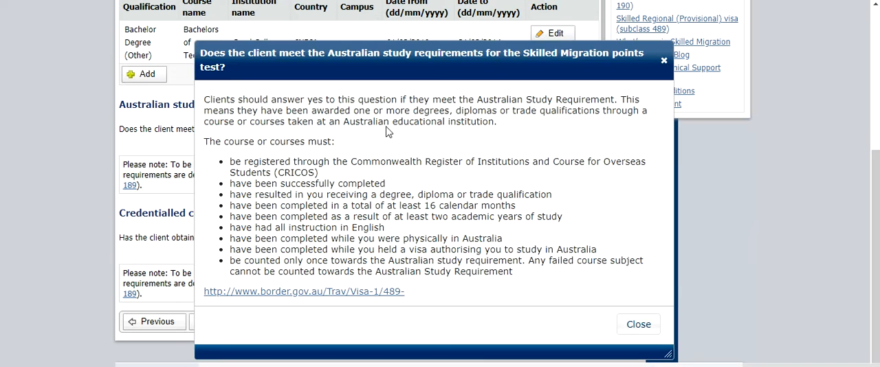
pyautogui.click(664, 62)
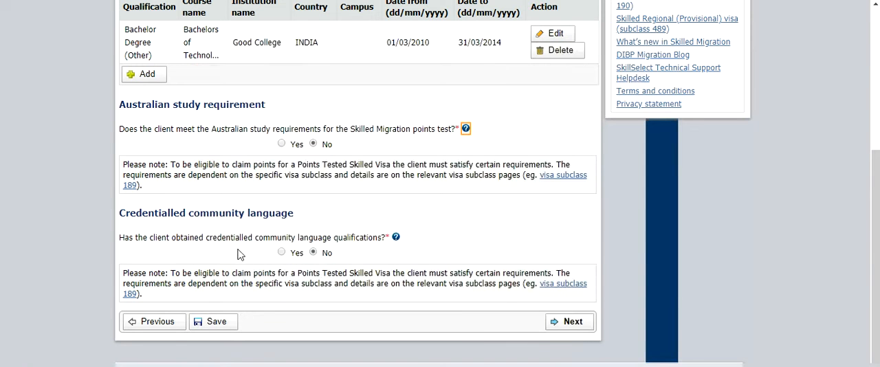
# Continue to the Skills assessment page and set the nominated occupation to Software Engineer - 261313.
pyautogui.click(568, 328)
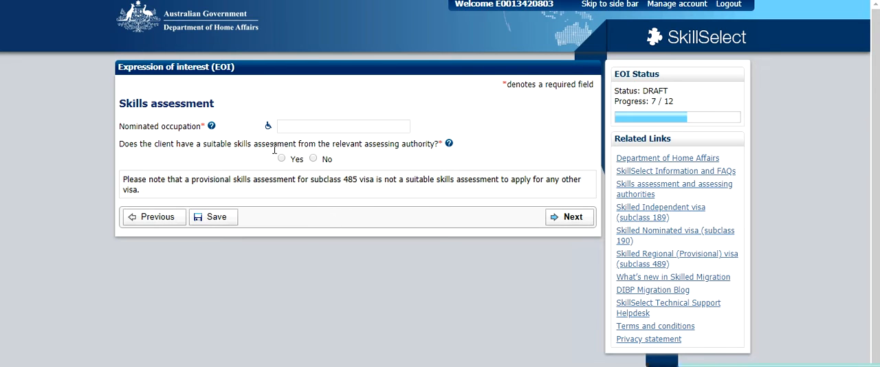
pyautogui.click(286, 127)
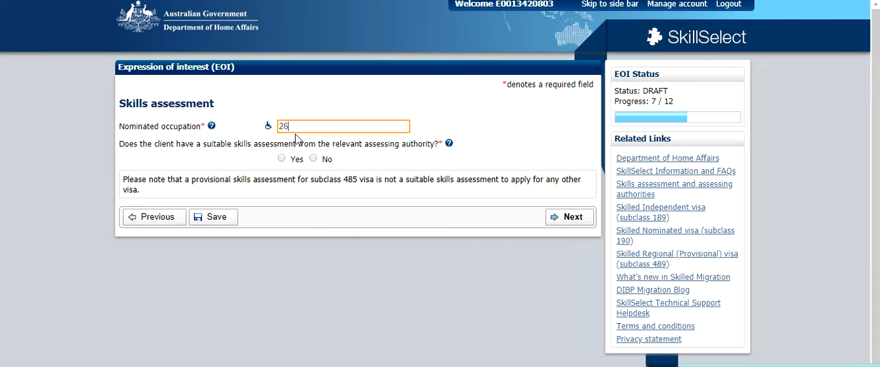
pyautogui.write('313')
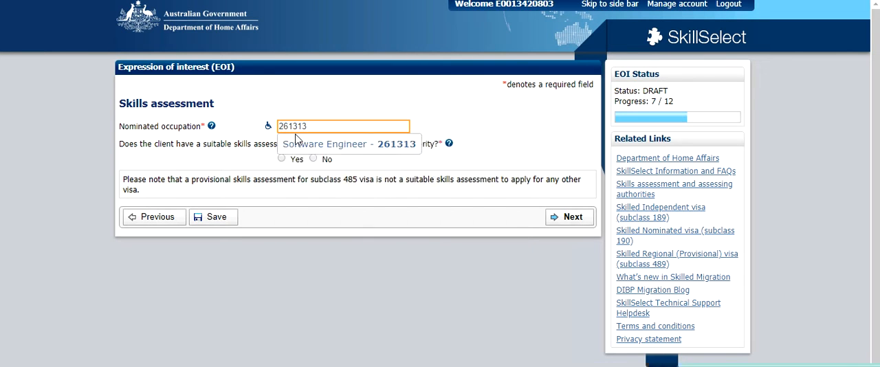
pyautogui.click(309, 144)
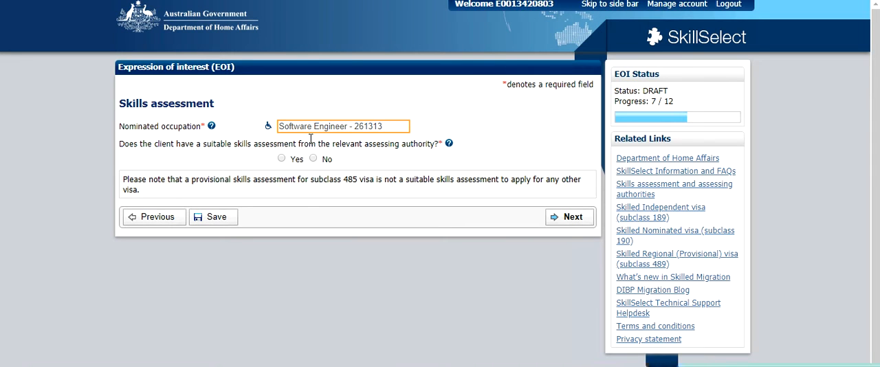
# Answer Yes to having a suitable skills assessment and choose Australian Computer Society Incorporated as the assessing authority.
pyautogui.click(281, 159)
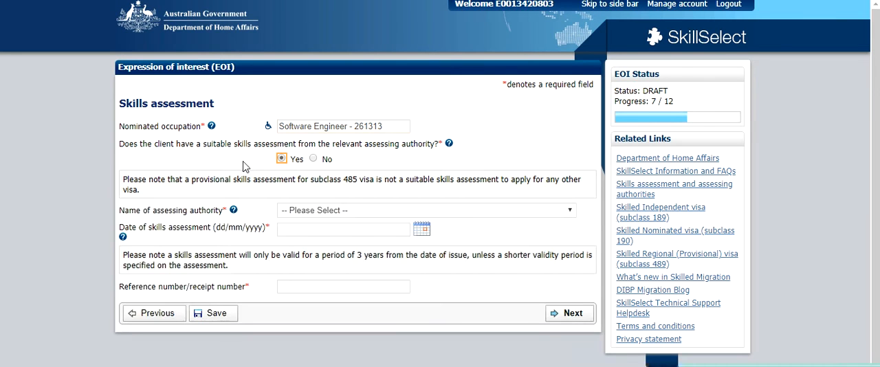
pyautogui.click(353, 212)
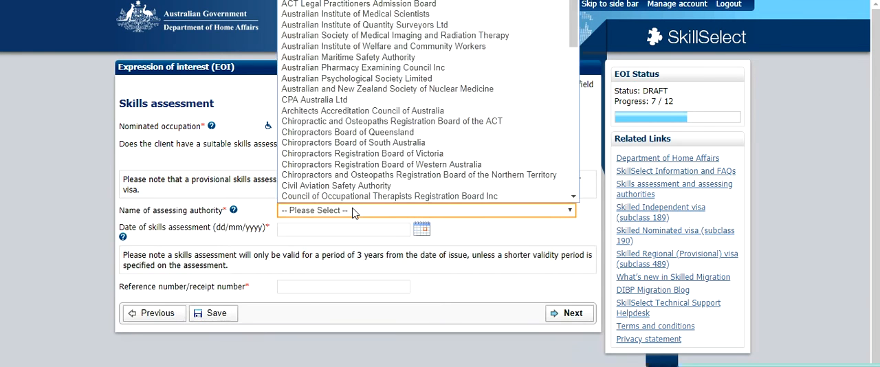
pyautogui.click(231, 104)
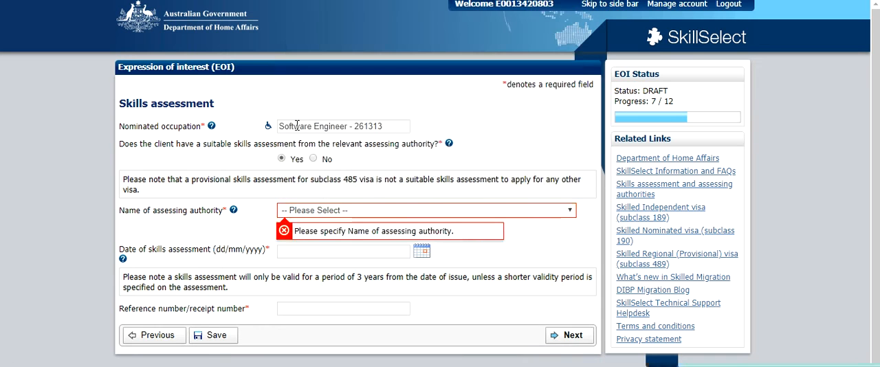
pyautogui.click(349, 211)
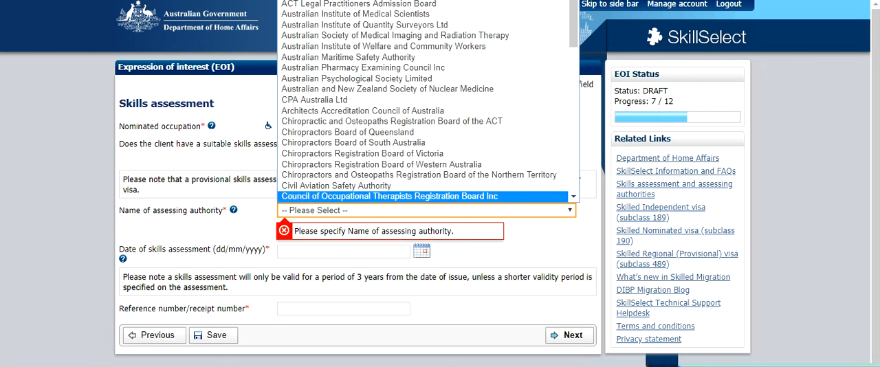
pyautogui.click(569, 210)
pyautogui.click(569, 209)
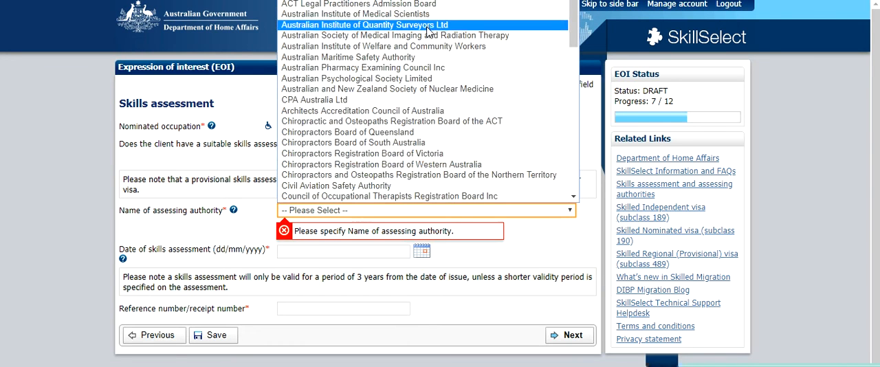
pyautogui.scroll(-5, 425, 96)
pyautogui.scroll(-9, 424, 100)
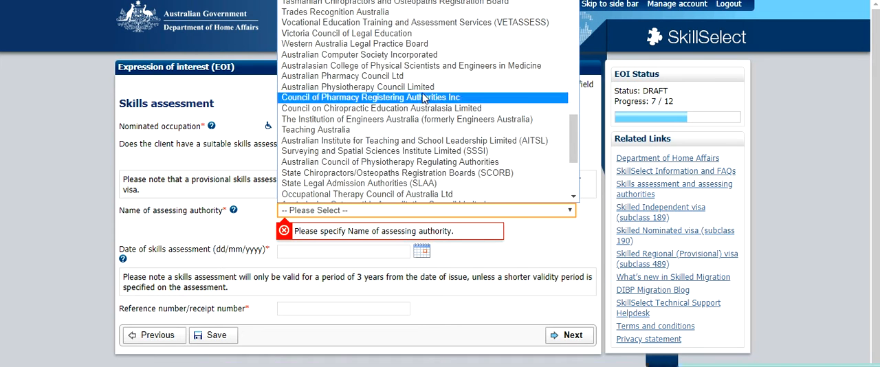
pyautogui.click(413, 58)
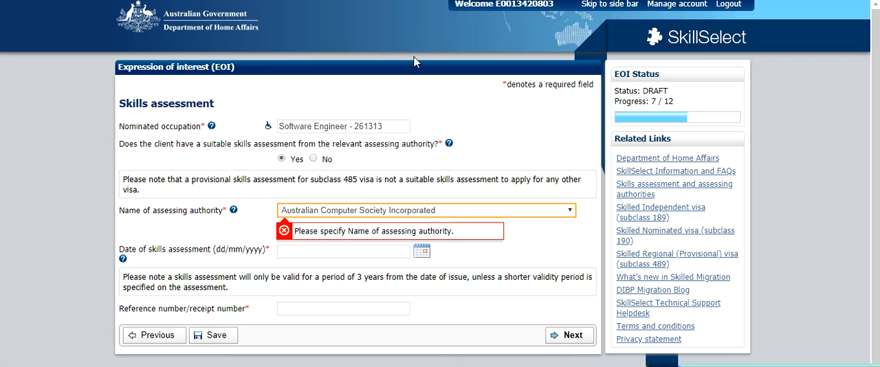
pyautogui.click(512, 243)
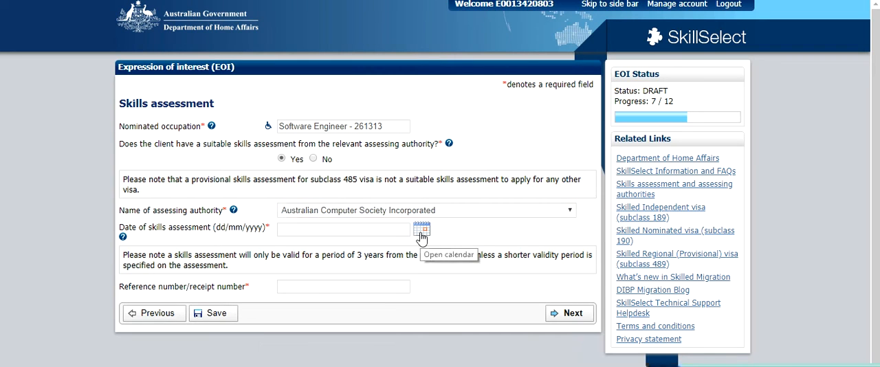
# Set the date of skills assessment to 04/01/2019 and enter the assessment's reference number, continuing to the Employment page.
pyautogui.moveTo(150, 255); pyautogui.dragTo(443, 259)
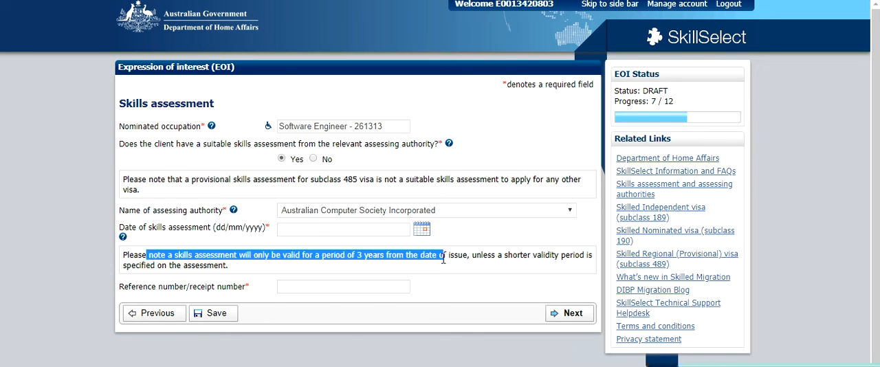
pyautogui.click(420, 229)
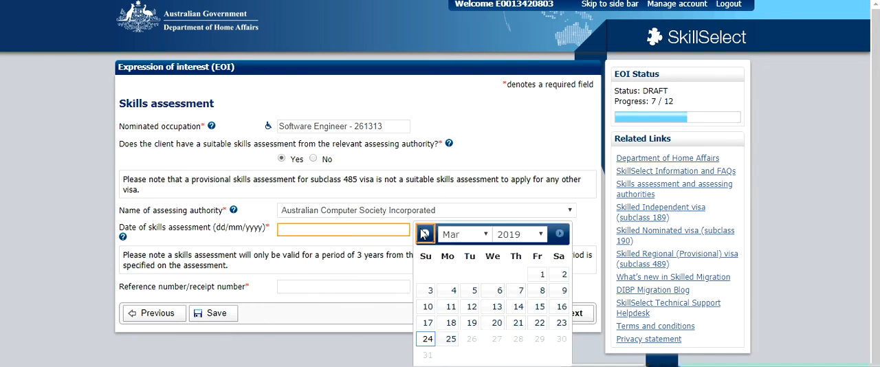
pyautogui.click(485, 235)
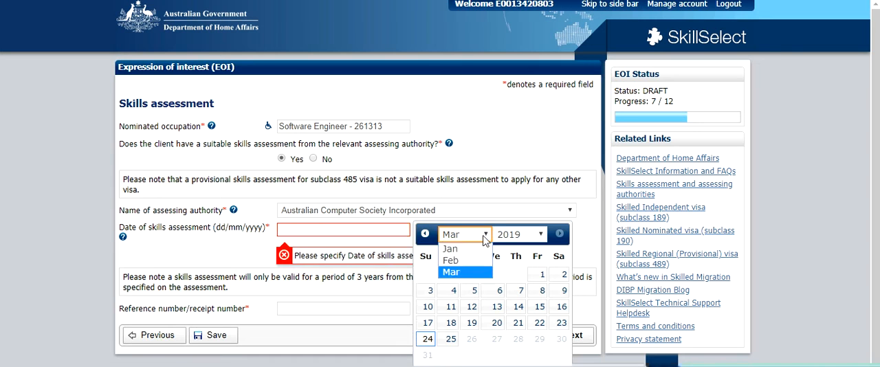
pyautogui.click(450, 248)
pyautogui.click(539, 274)
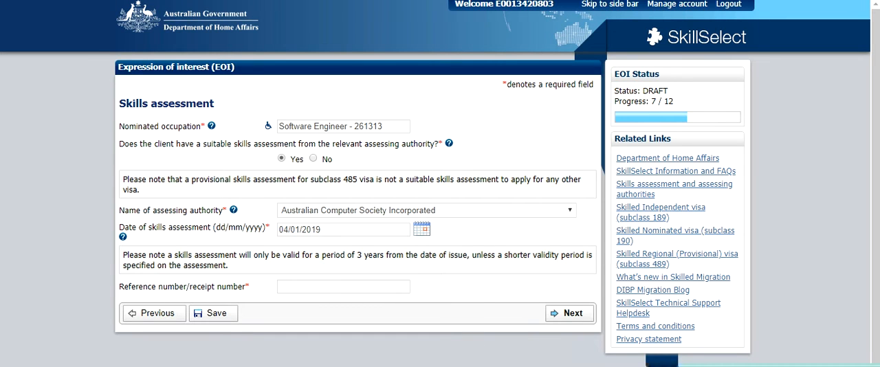
pyautogui.write('ACS12345678')
pyautogui.click(572, 313)
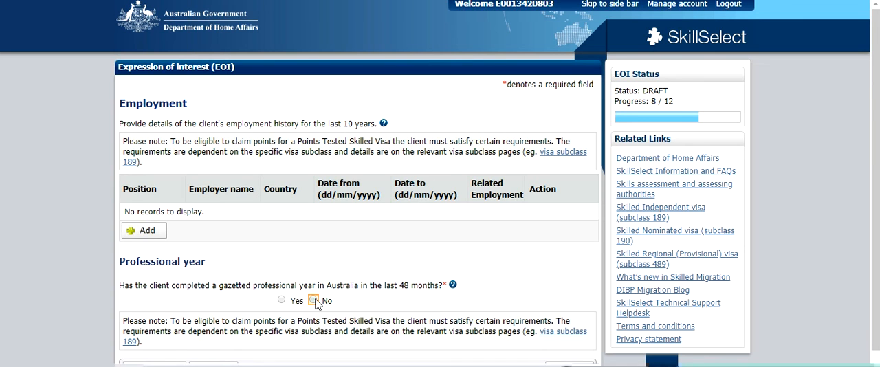
# Answer No to having completed a gazetted professional year in Australia and read the help note on that question.
pyautogui.click(452, 285)
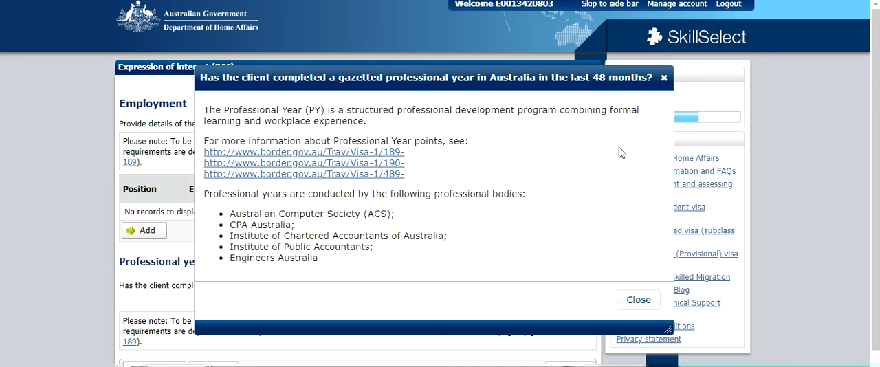
pyautogui.click(664, 77)
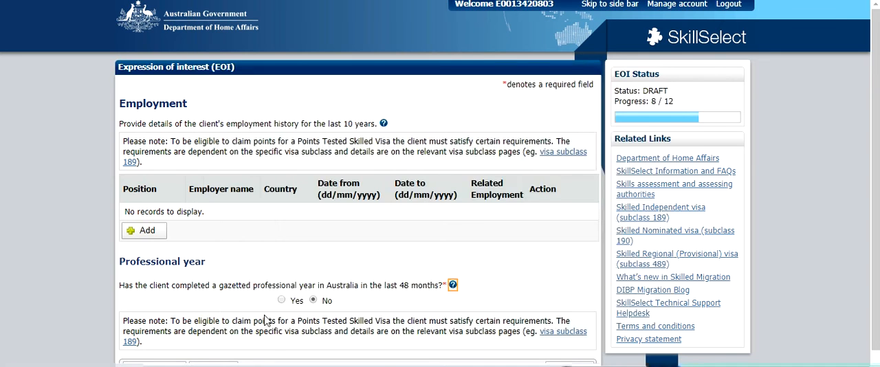
# Examine the fields of a new employment history record, including its relation to the nominated occupation, and close it unsaved.
pyautogui.click(158, 236)
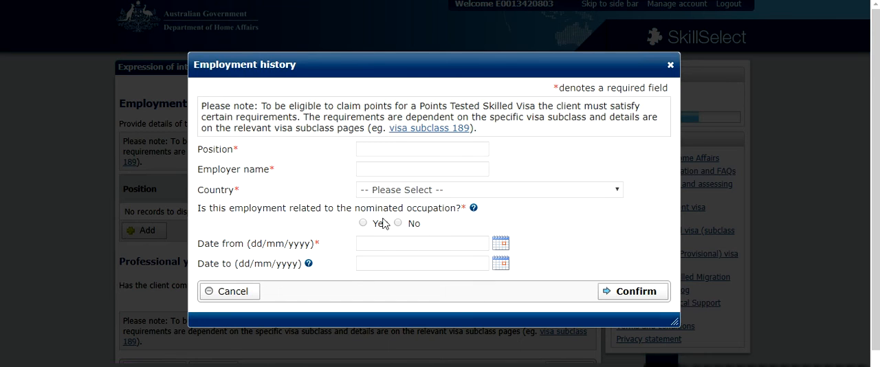
pyautogui.moveTo(251, 208); pyautogui.dragTo(455, 209)
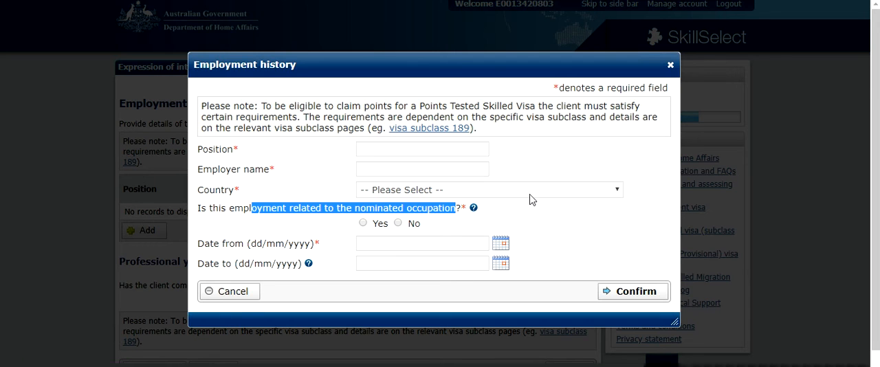
pyautogui.click(670, 64)
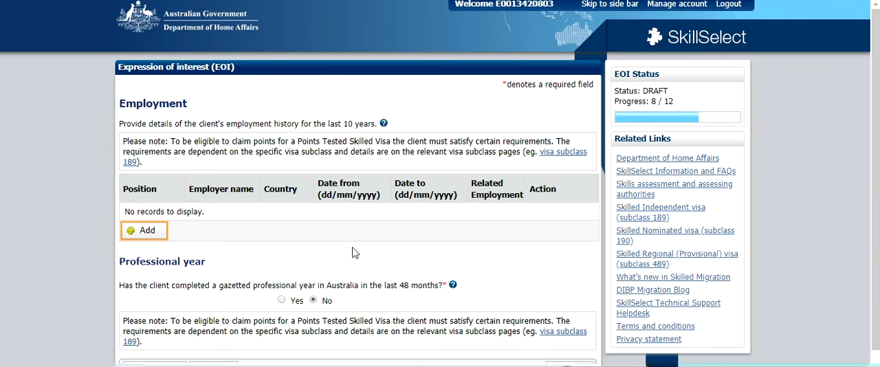
# Continue to the points confirmation page and confirm with Yes that the education history information is correct.
pyautogui.click(568, 364)
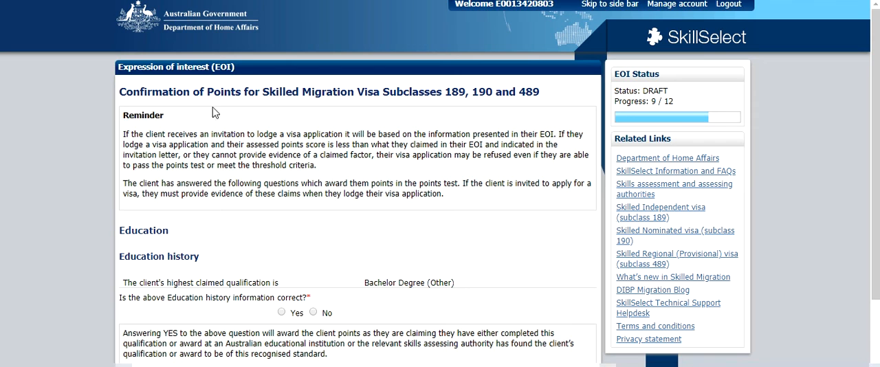
pyautogui.scroll(-1, 257, 198)
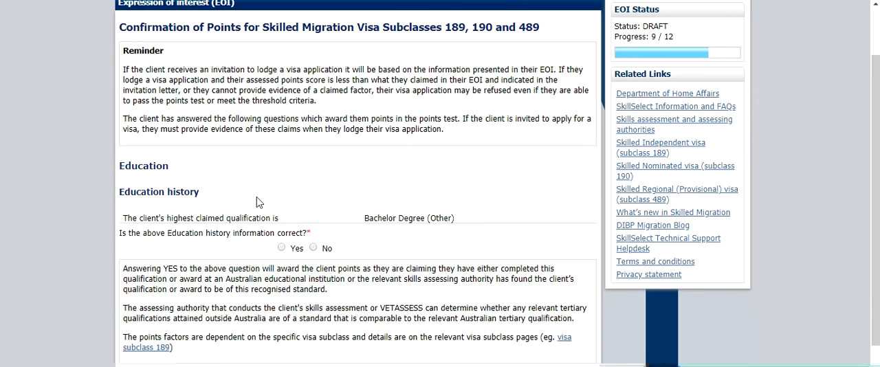
pyautogui.click(281, 247)
pyautogui.scroll(-1, 263, 209)
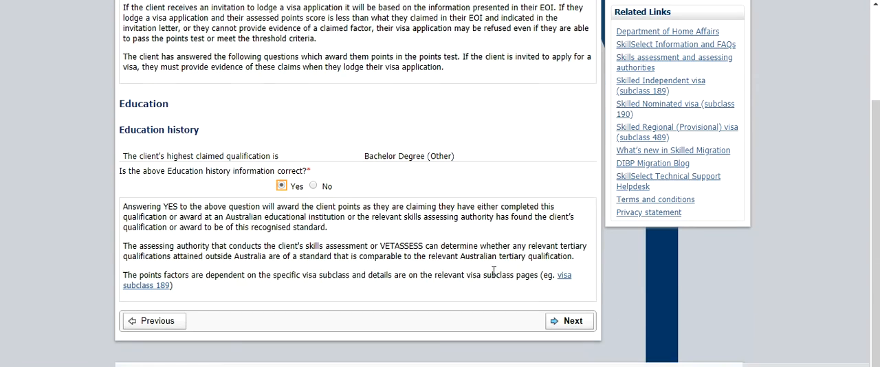
pyautogui.click(569, 321)
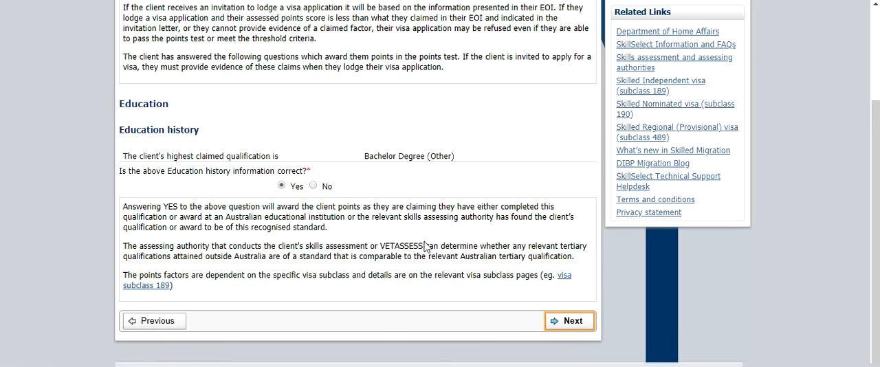
# Answer Yes to the declarations on understanding the EOI, complete information, an EOI not being a visa application, and updating details, and try to continue.
pyautogui.click(281, 148)
pyautogui.click(281, 213)
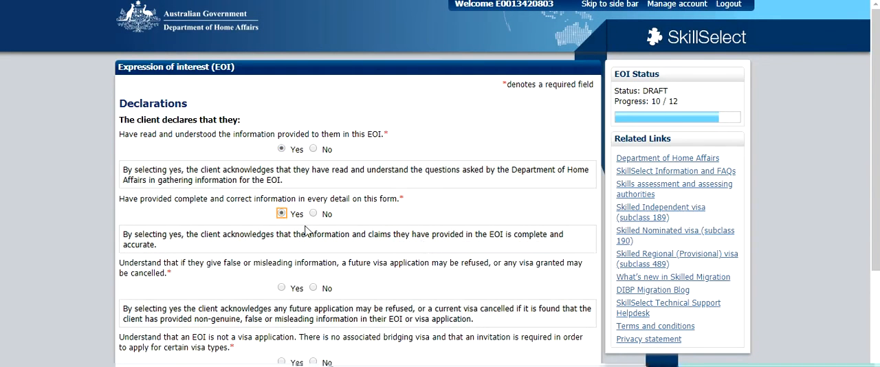
pyautogui.scroll(-1, 302, 240)
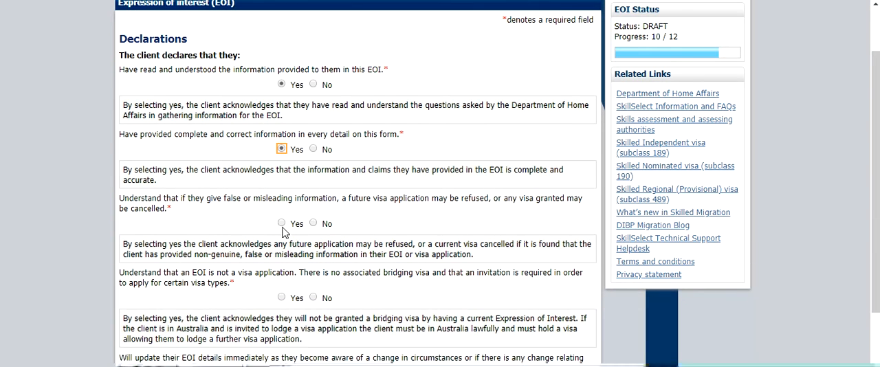
pyautogui.scroll(-1, 283, 234)
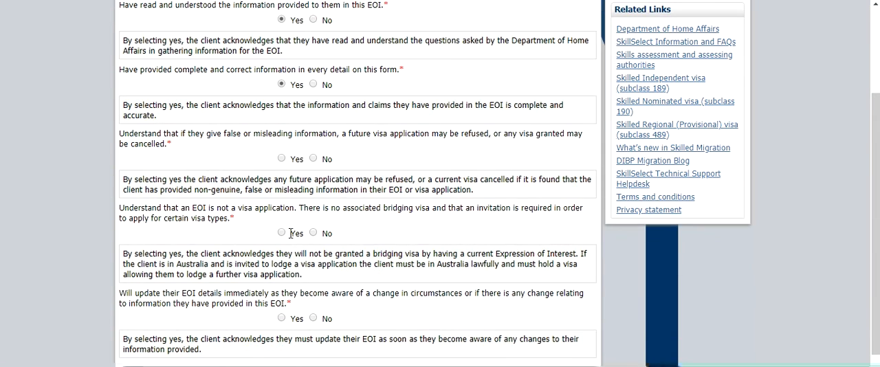
pyautogui.click(281, 233)
pyautogui.scroll(-1, 287, 241)
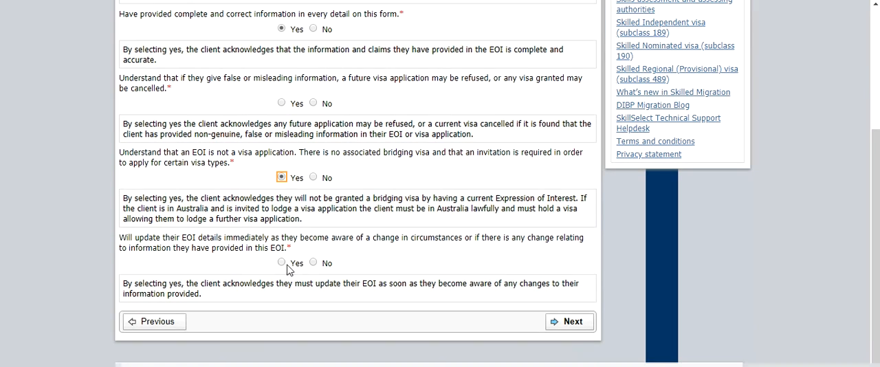
pyautogui.click(282, 263)
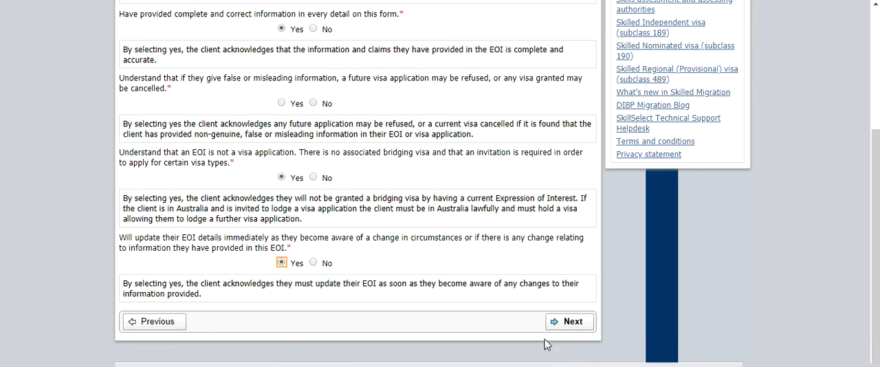
pyautogui.click(565, 323)
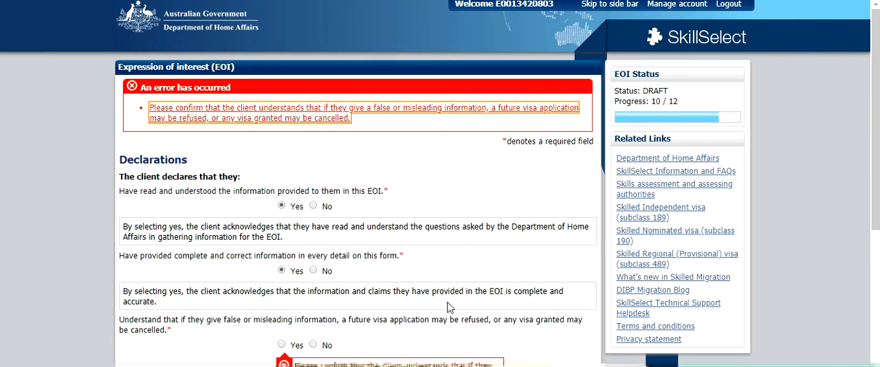
# Answer Yes to the declaration about false or misleading information and continue to the Review page.
pyautogui.scroll(-4, 289, 207)
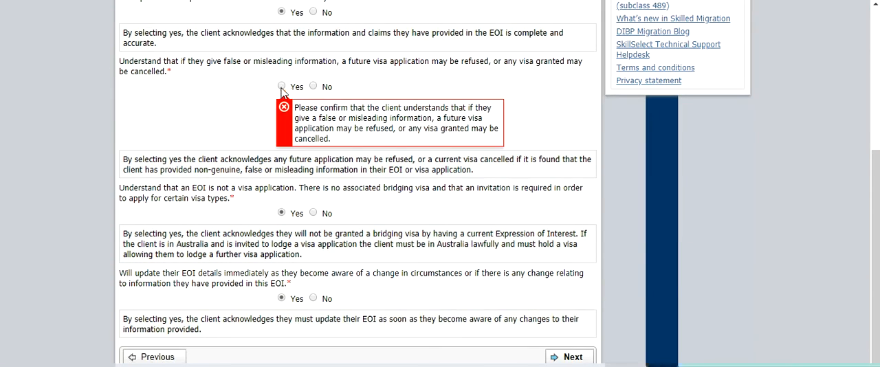
pyautogui.click(282, 87)
pyautogui.click(560, 323)
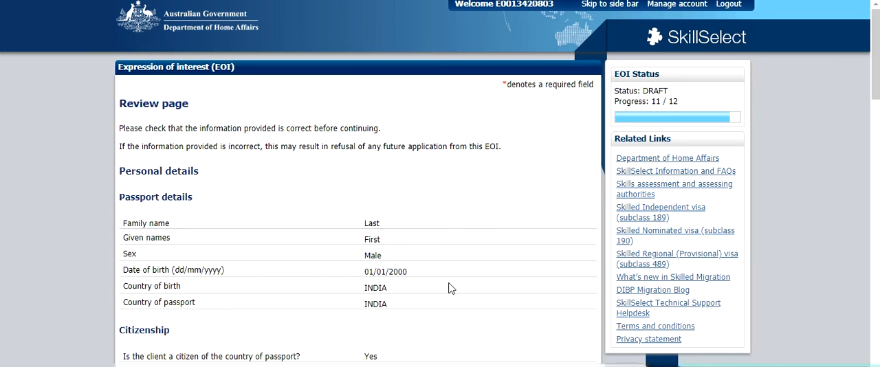
# Review the entered information, confirm with Yes that it is all correct and continue to the visa type summary.
pyautogui.scroll(-5, 448, 287)
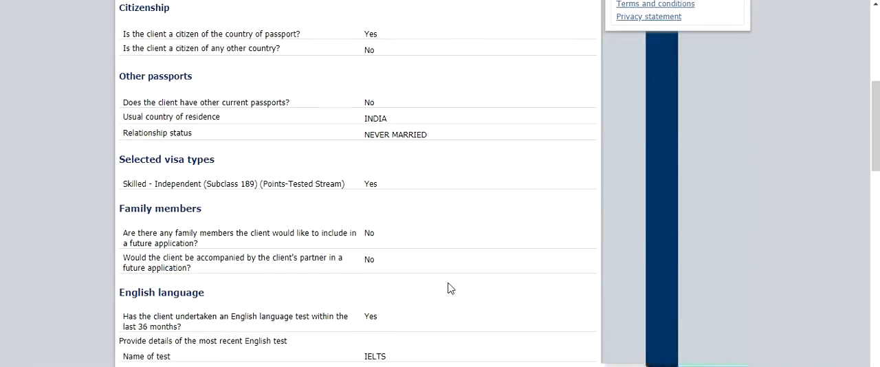
pyautogui.scroll(-12, 448, 287)
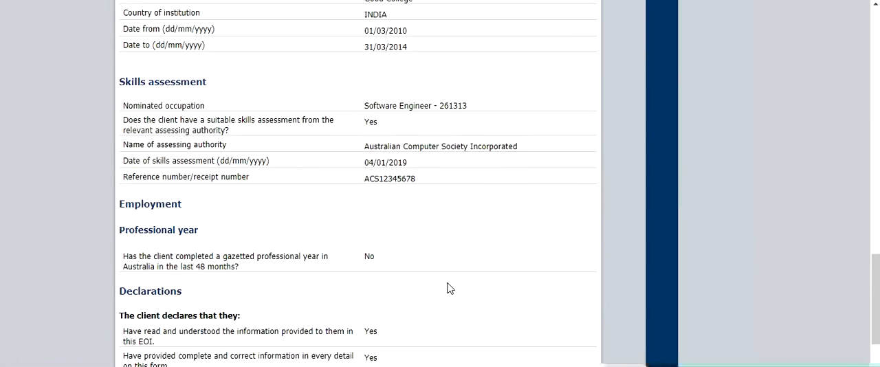
pyautogui.scroll(-3, 448, 287)
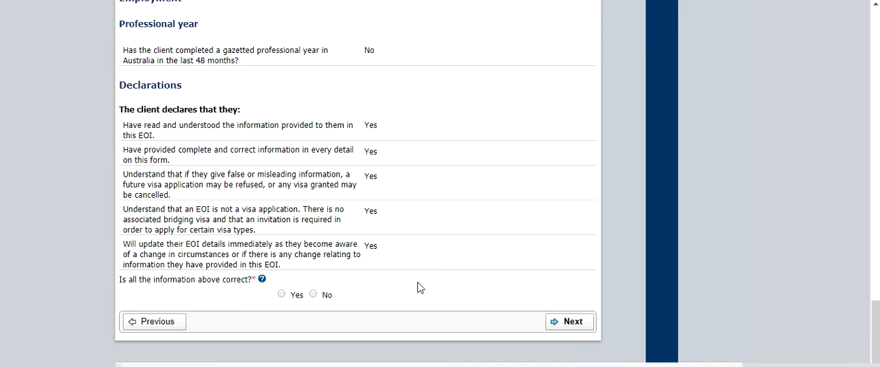
pyautogui.click(313, 295)
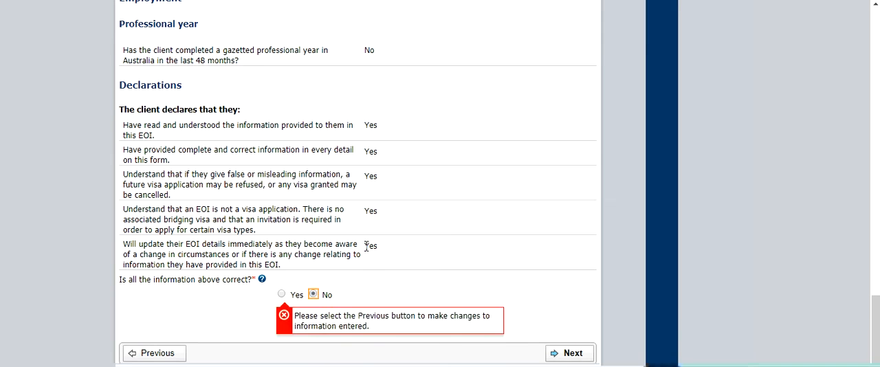
pyautogui.click(281, 294)
pyautogui.click(578, 323)
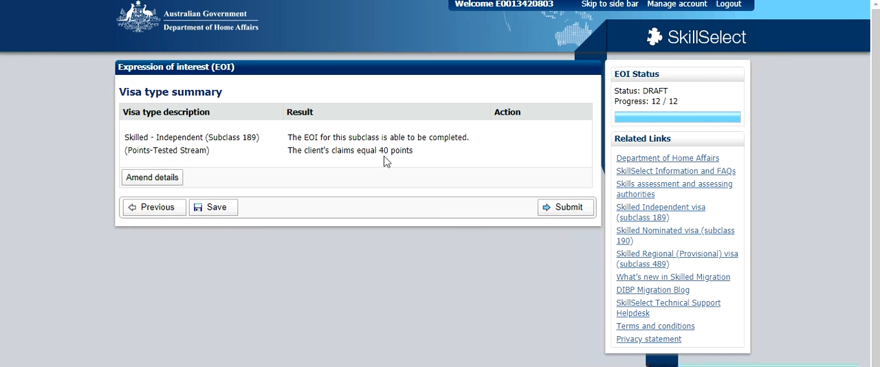
# Examine the claimed points for Subclass 189 and the status and progress of the EOI.
pyautogui.moveTo(389, 150); pyautogui.dragTo(371, 149)
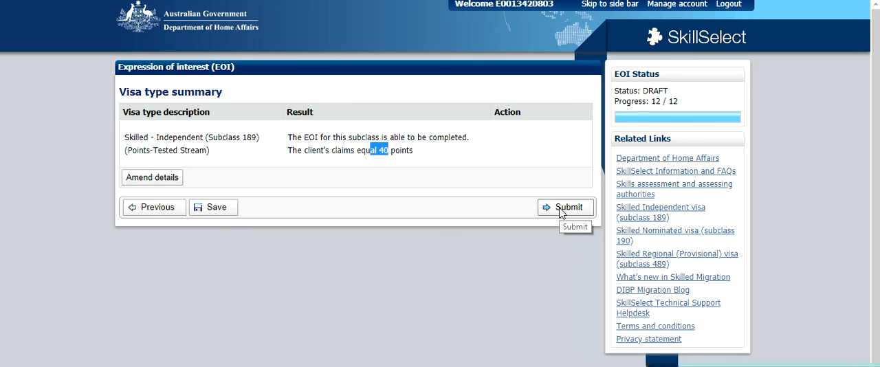
pyautogui.moveTo(643, 90); pyautogui.dragTo(665, 91)
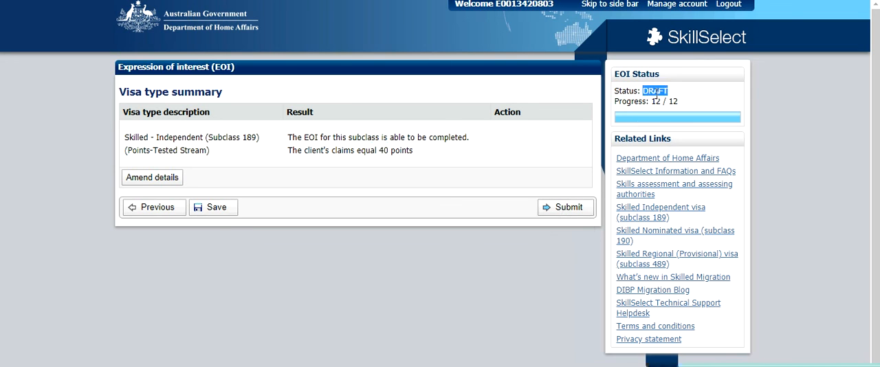
pyautogui.click(619, 191)
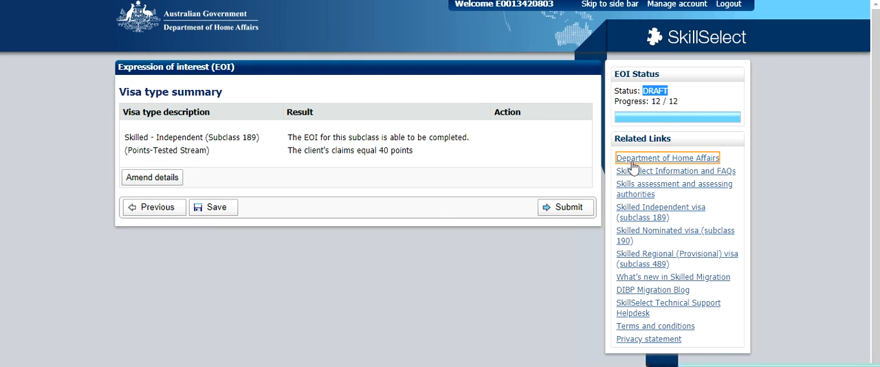
pyautogui.moveTo(679, 101); pyautogui.dragTo(651, 101)
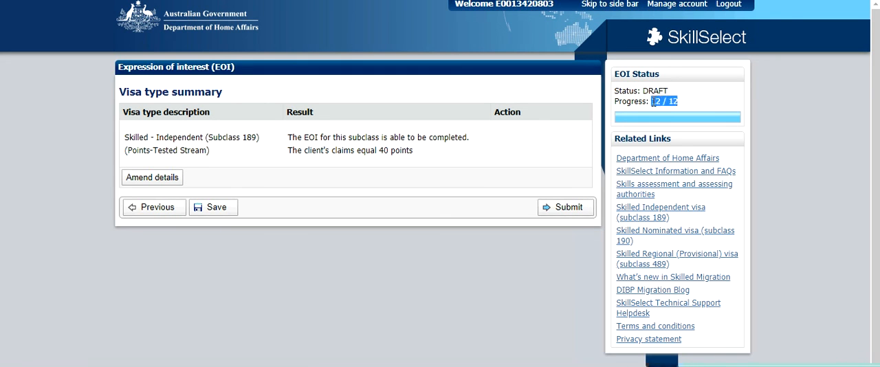